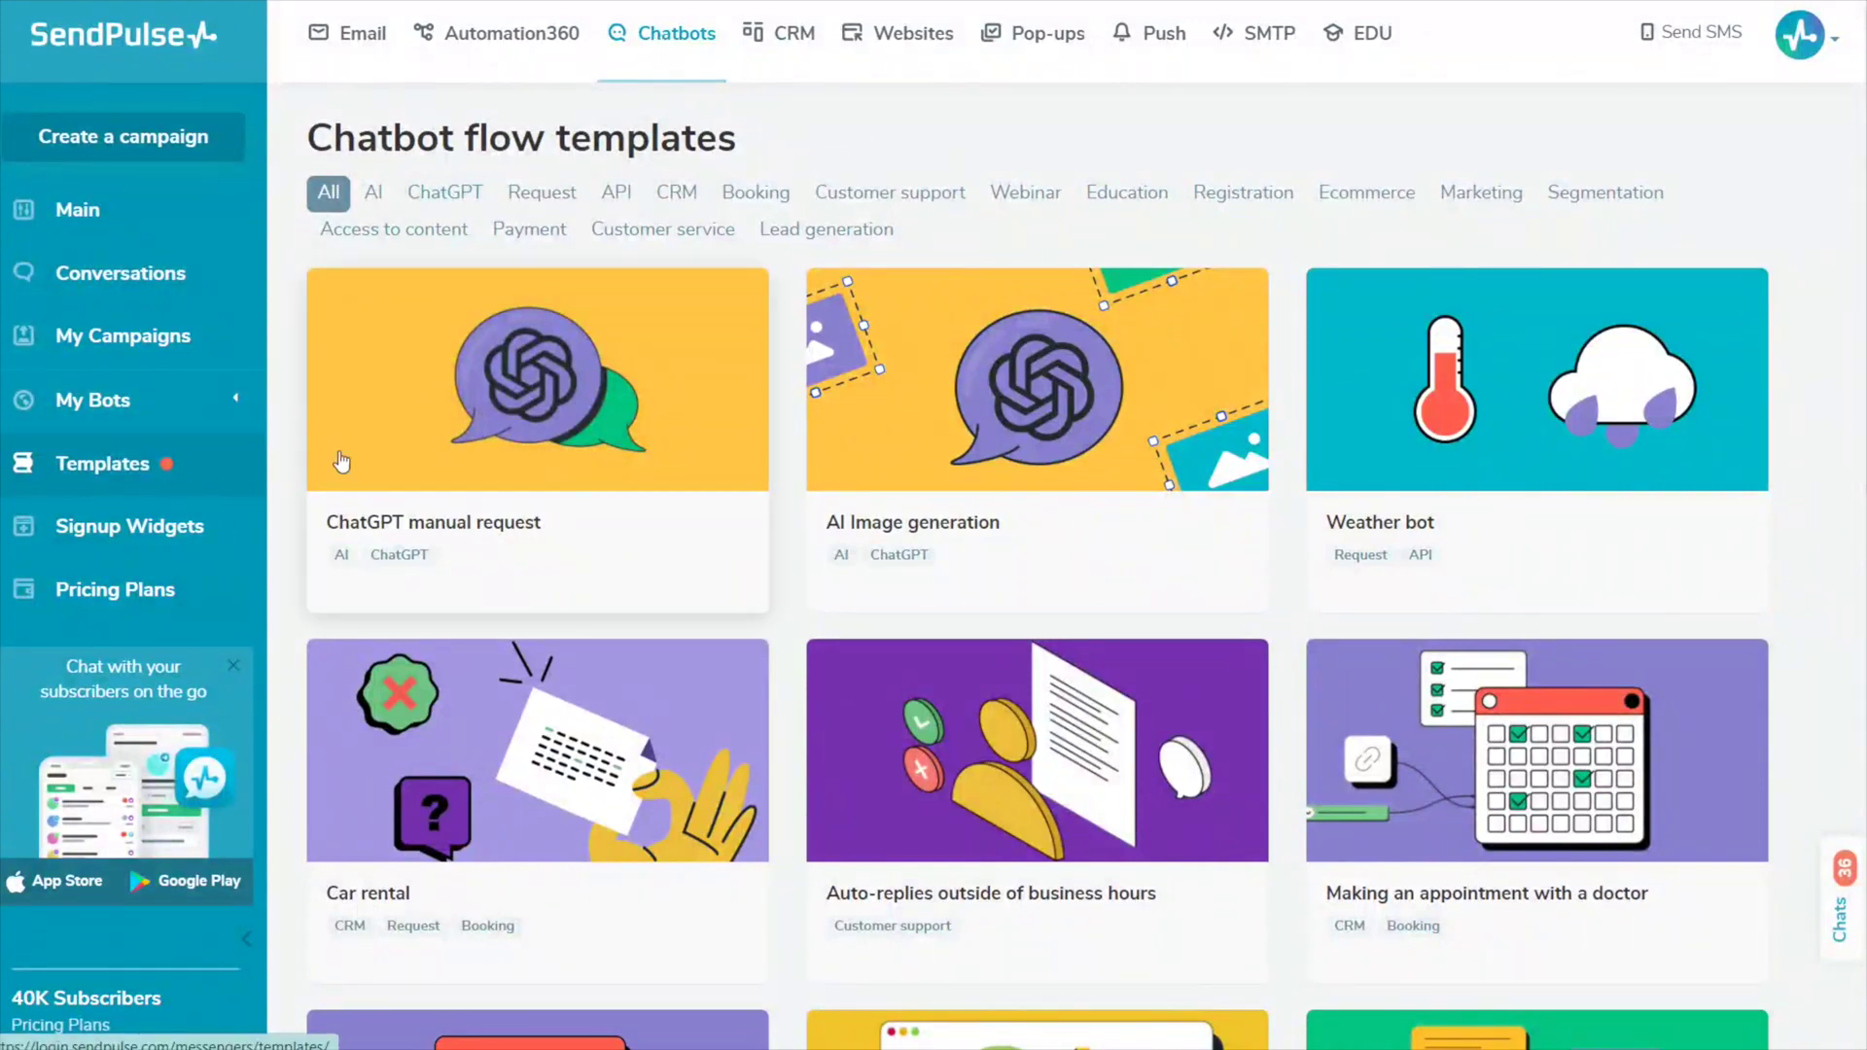
Step: Filter templates by Ecommerce, Education and Customer support, then open 'Auto-replies outside of business hours'
left_click(1384, 200)
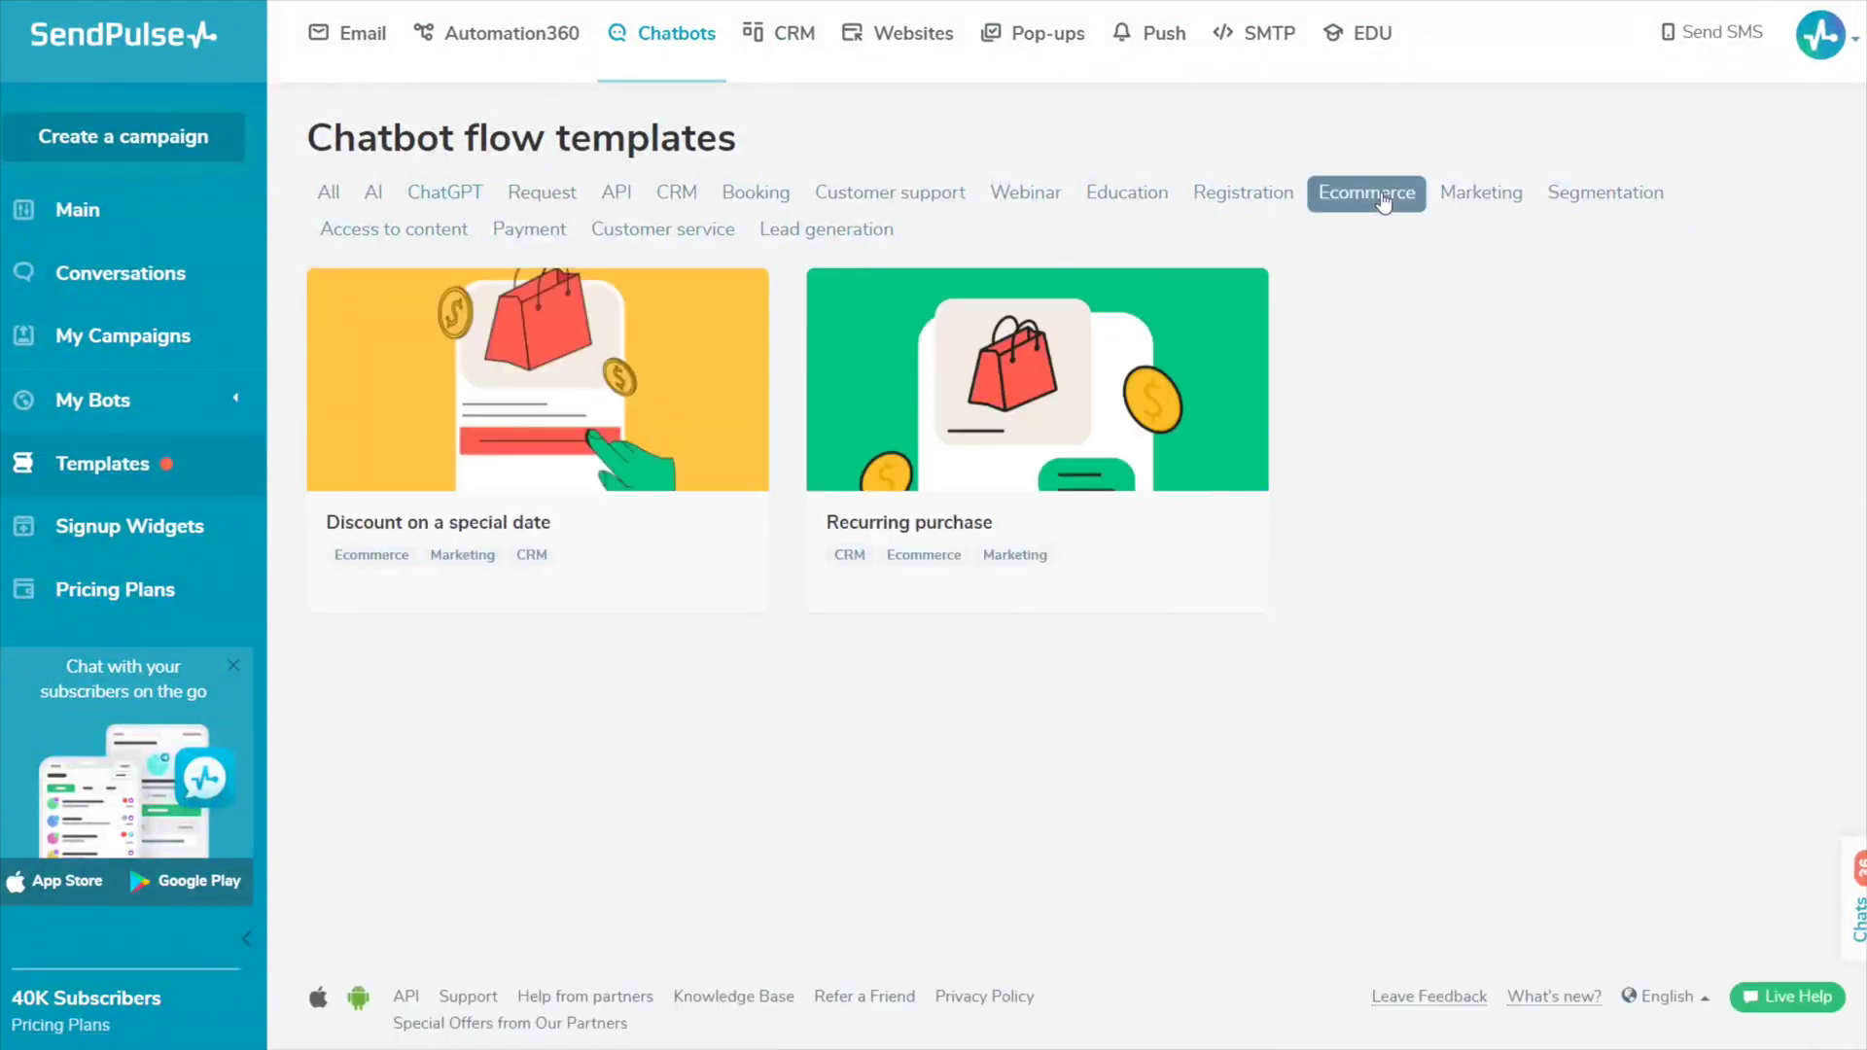
left_click(1127, 193)
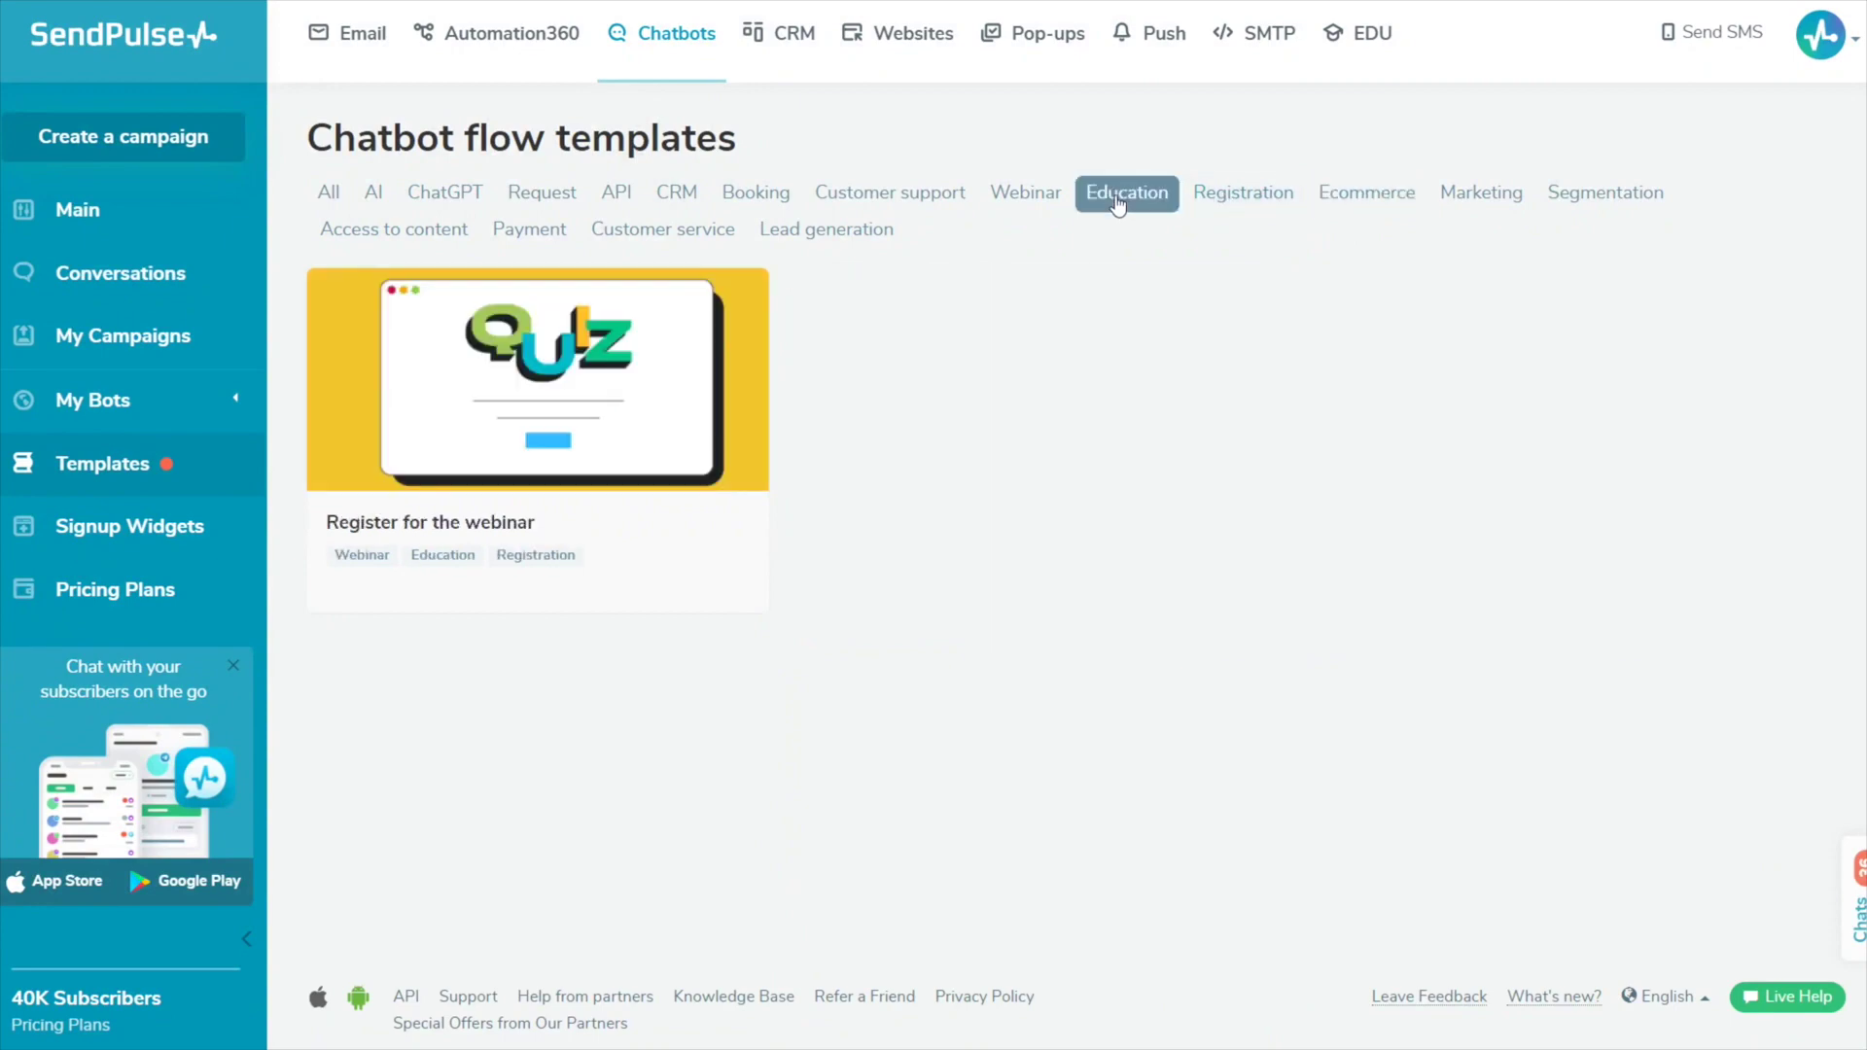
left_click(859, 197)
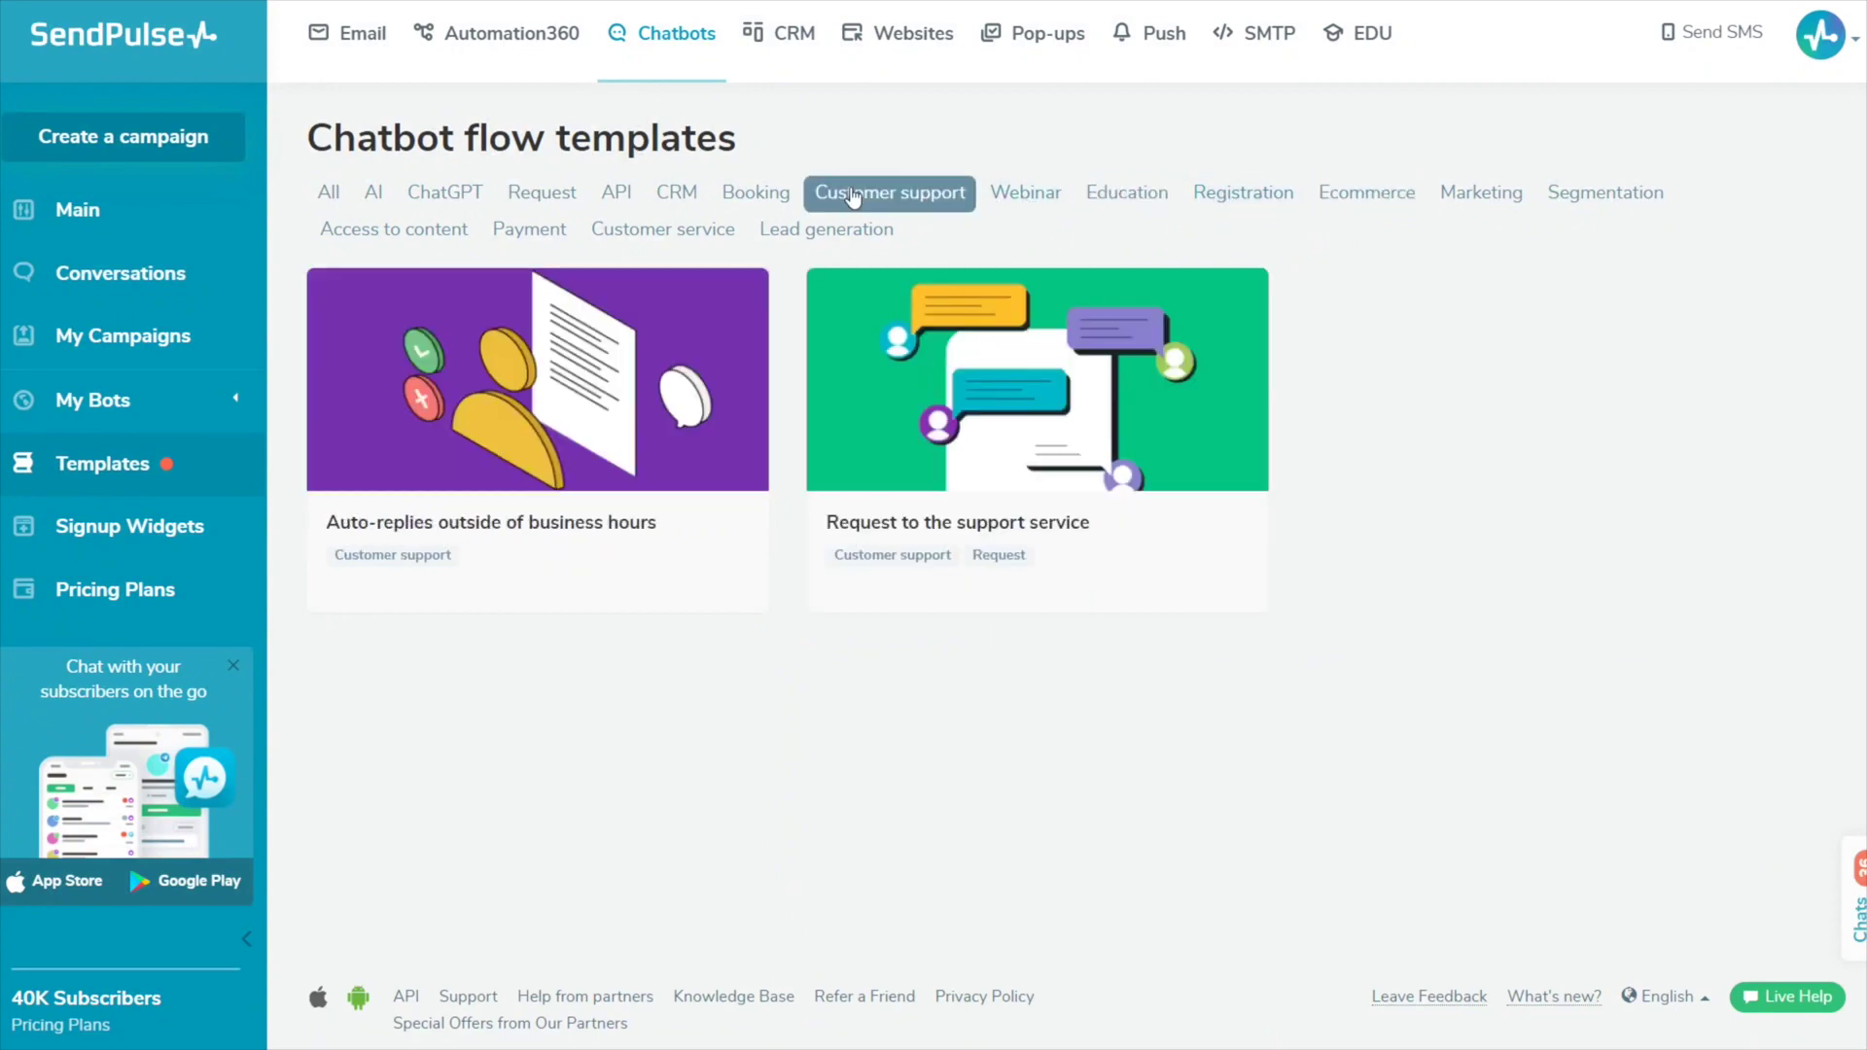
left_click(693, 369)
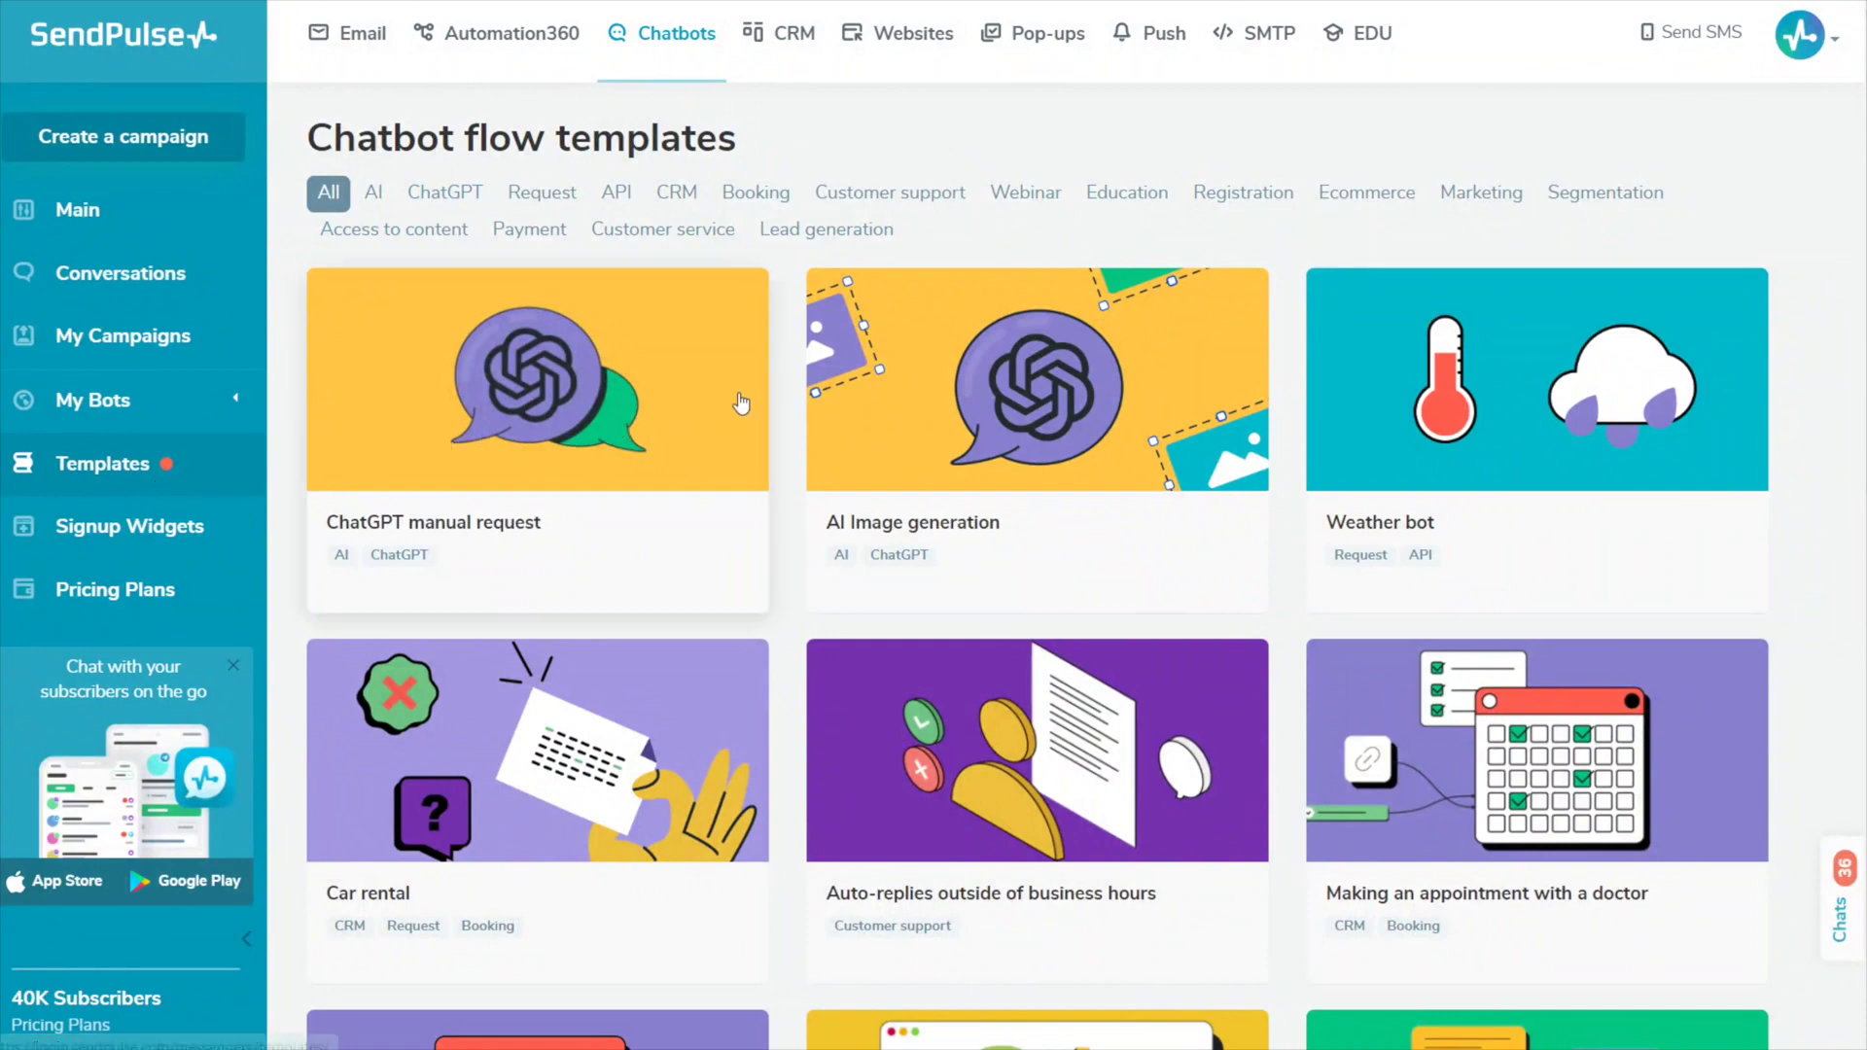
left_click(1384, 199)
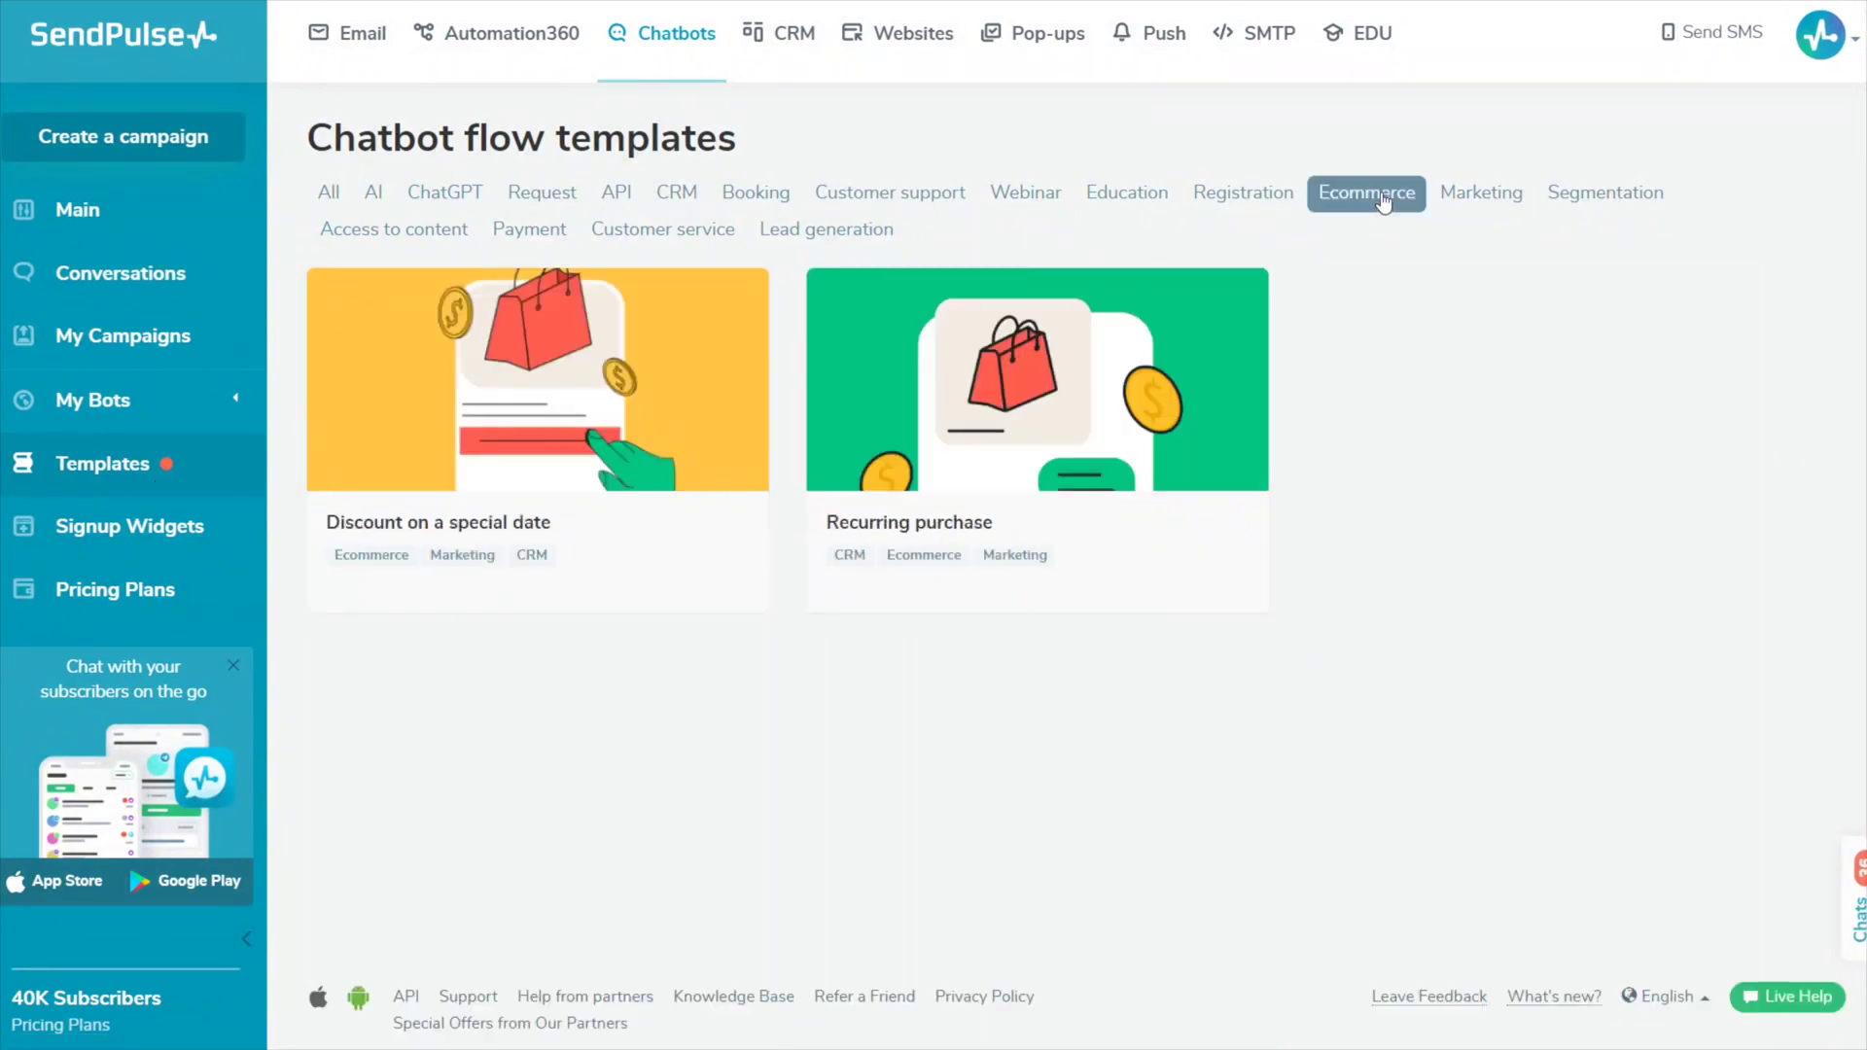
left_click(1119, 203)
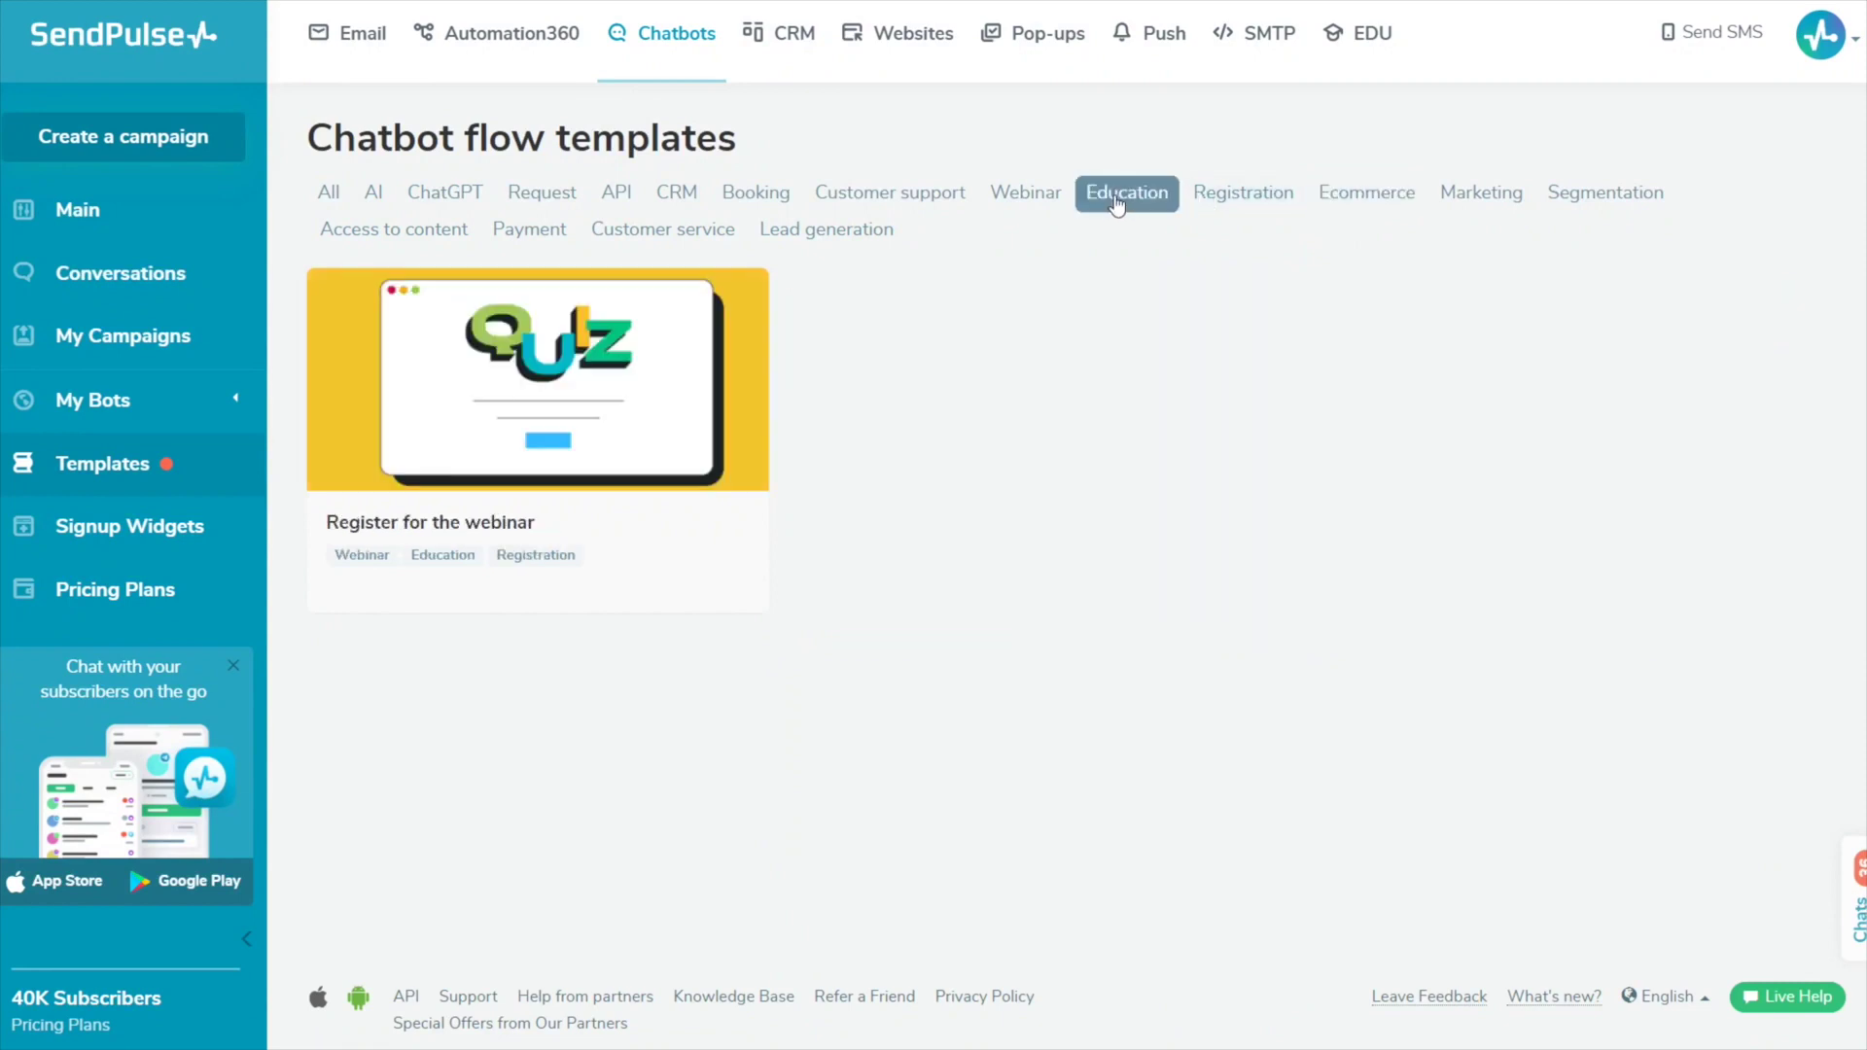
left_click(852, 195)
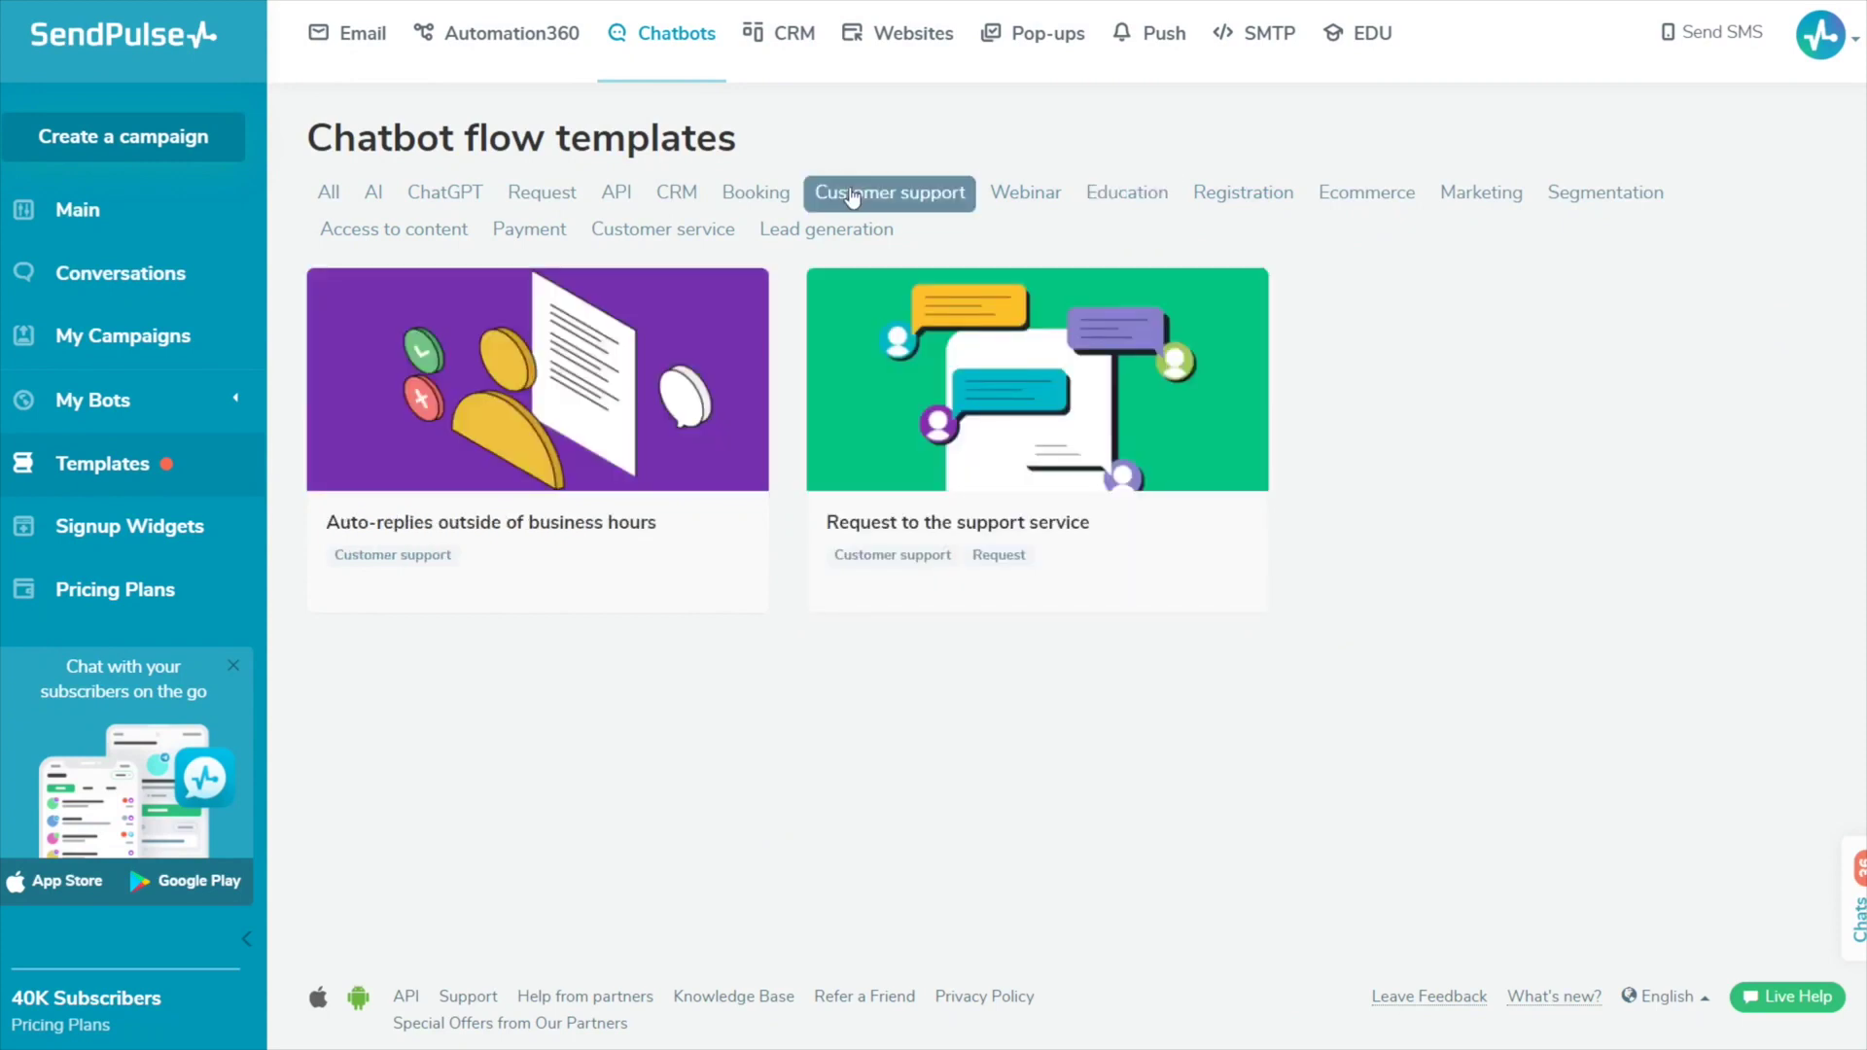
left_click(691, 366)
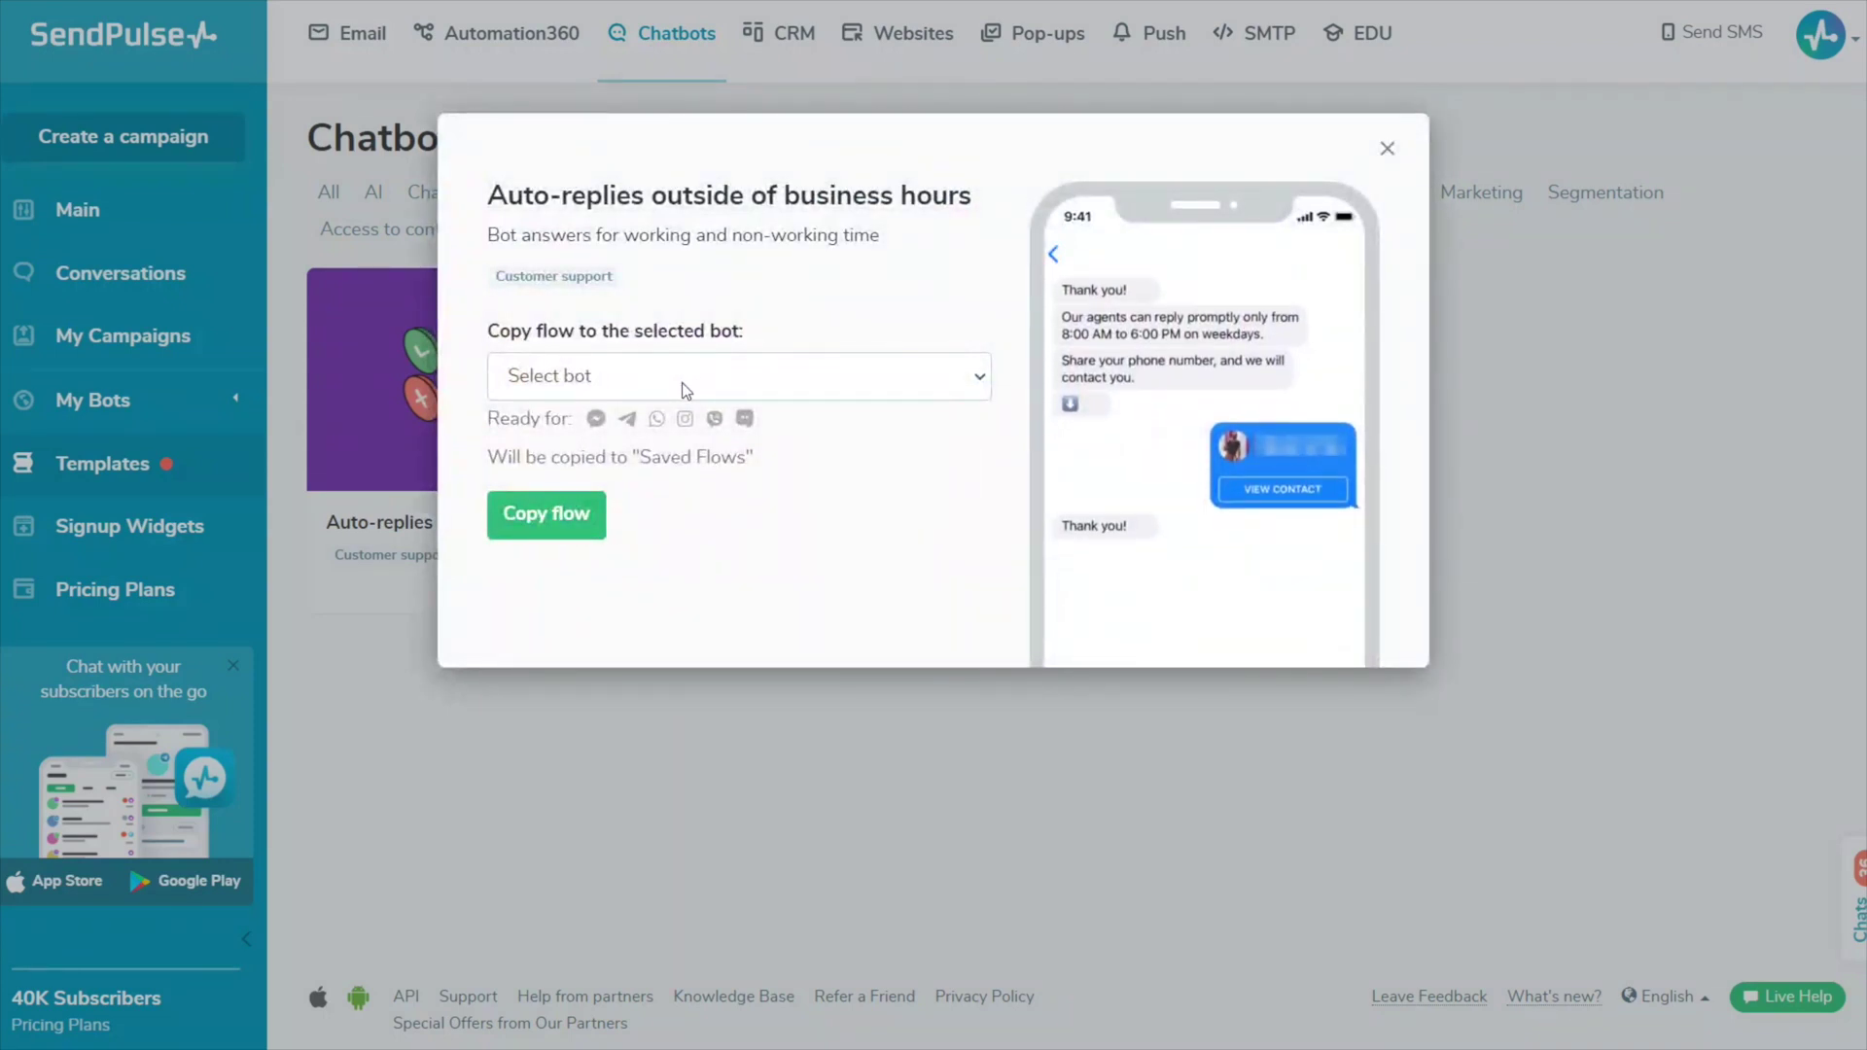
Step: Copy the template flow into the Toffy Shop_chick bot
left_click(682, 384)
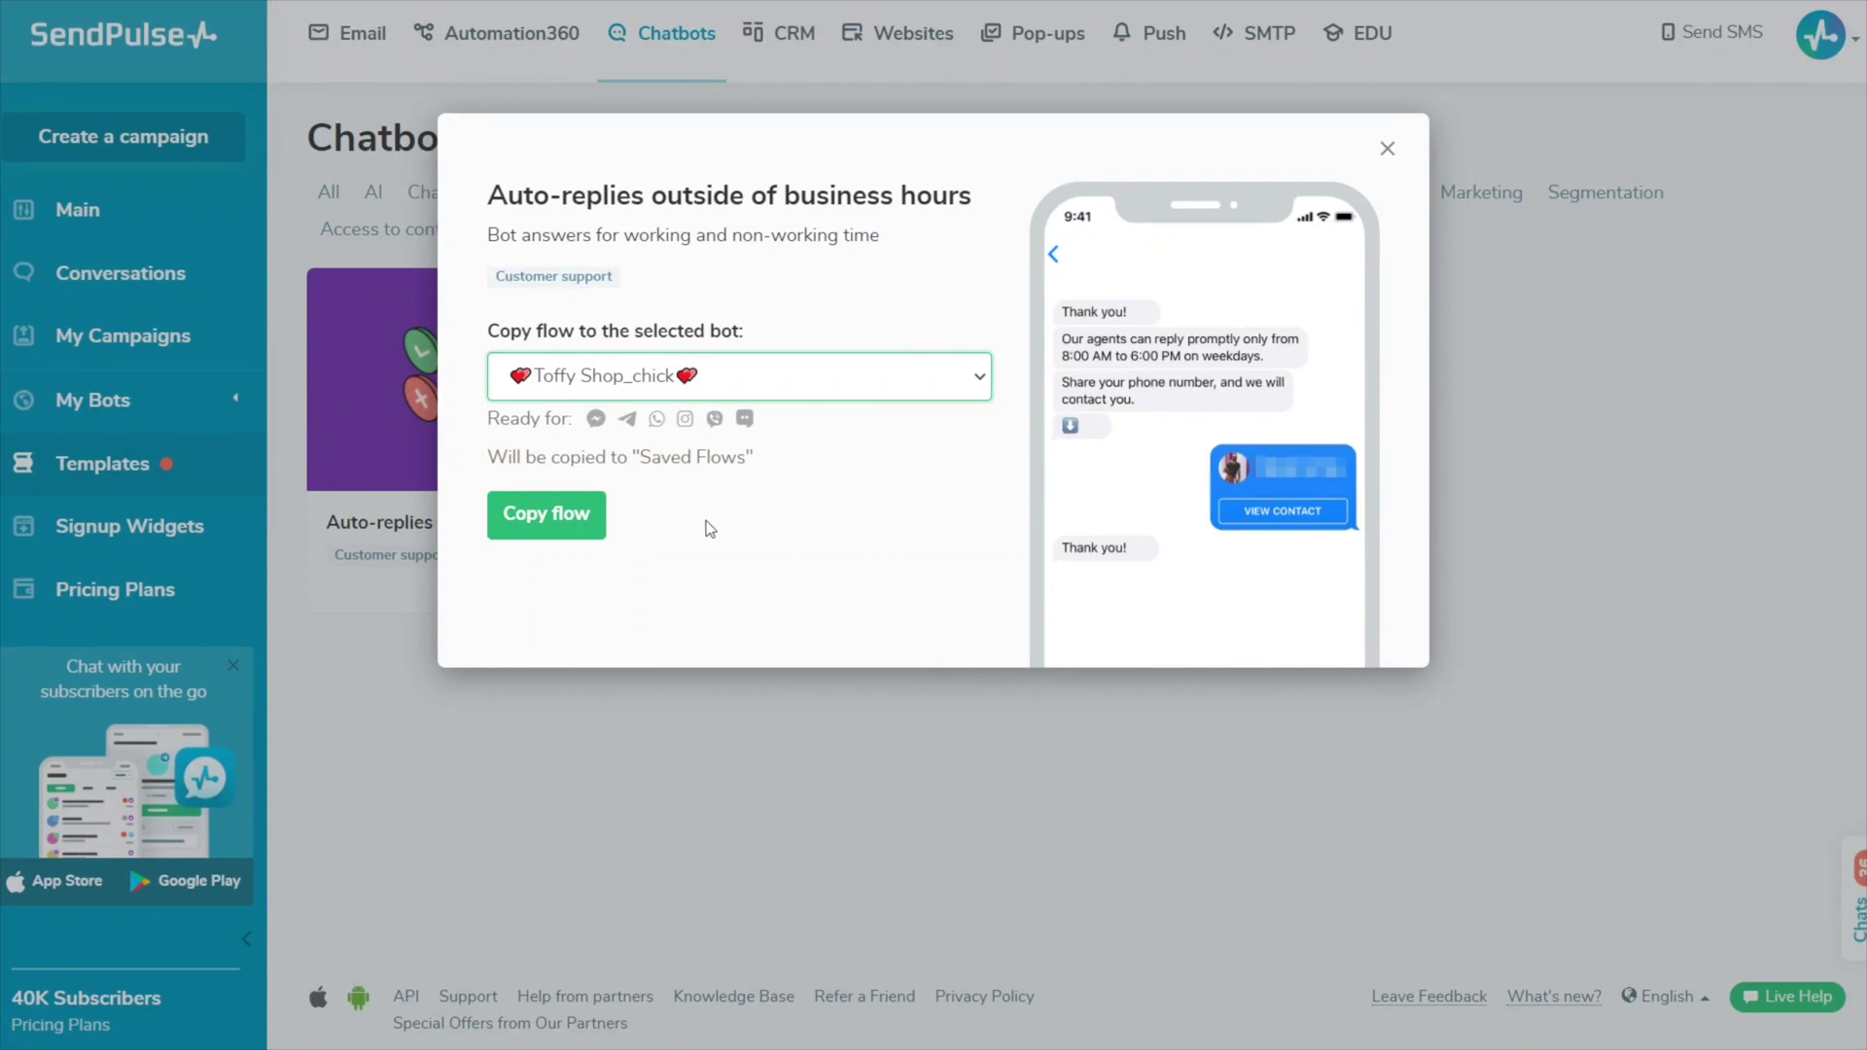
left_click(587, 522)
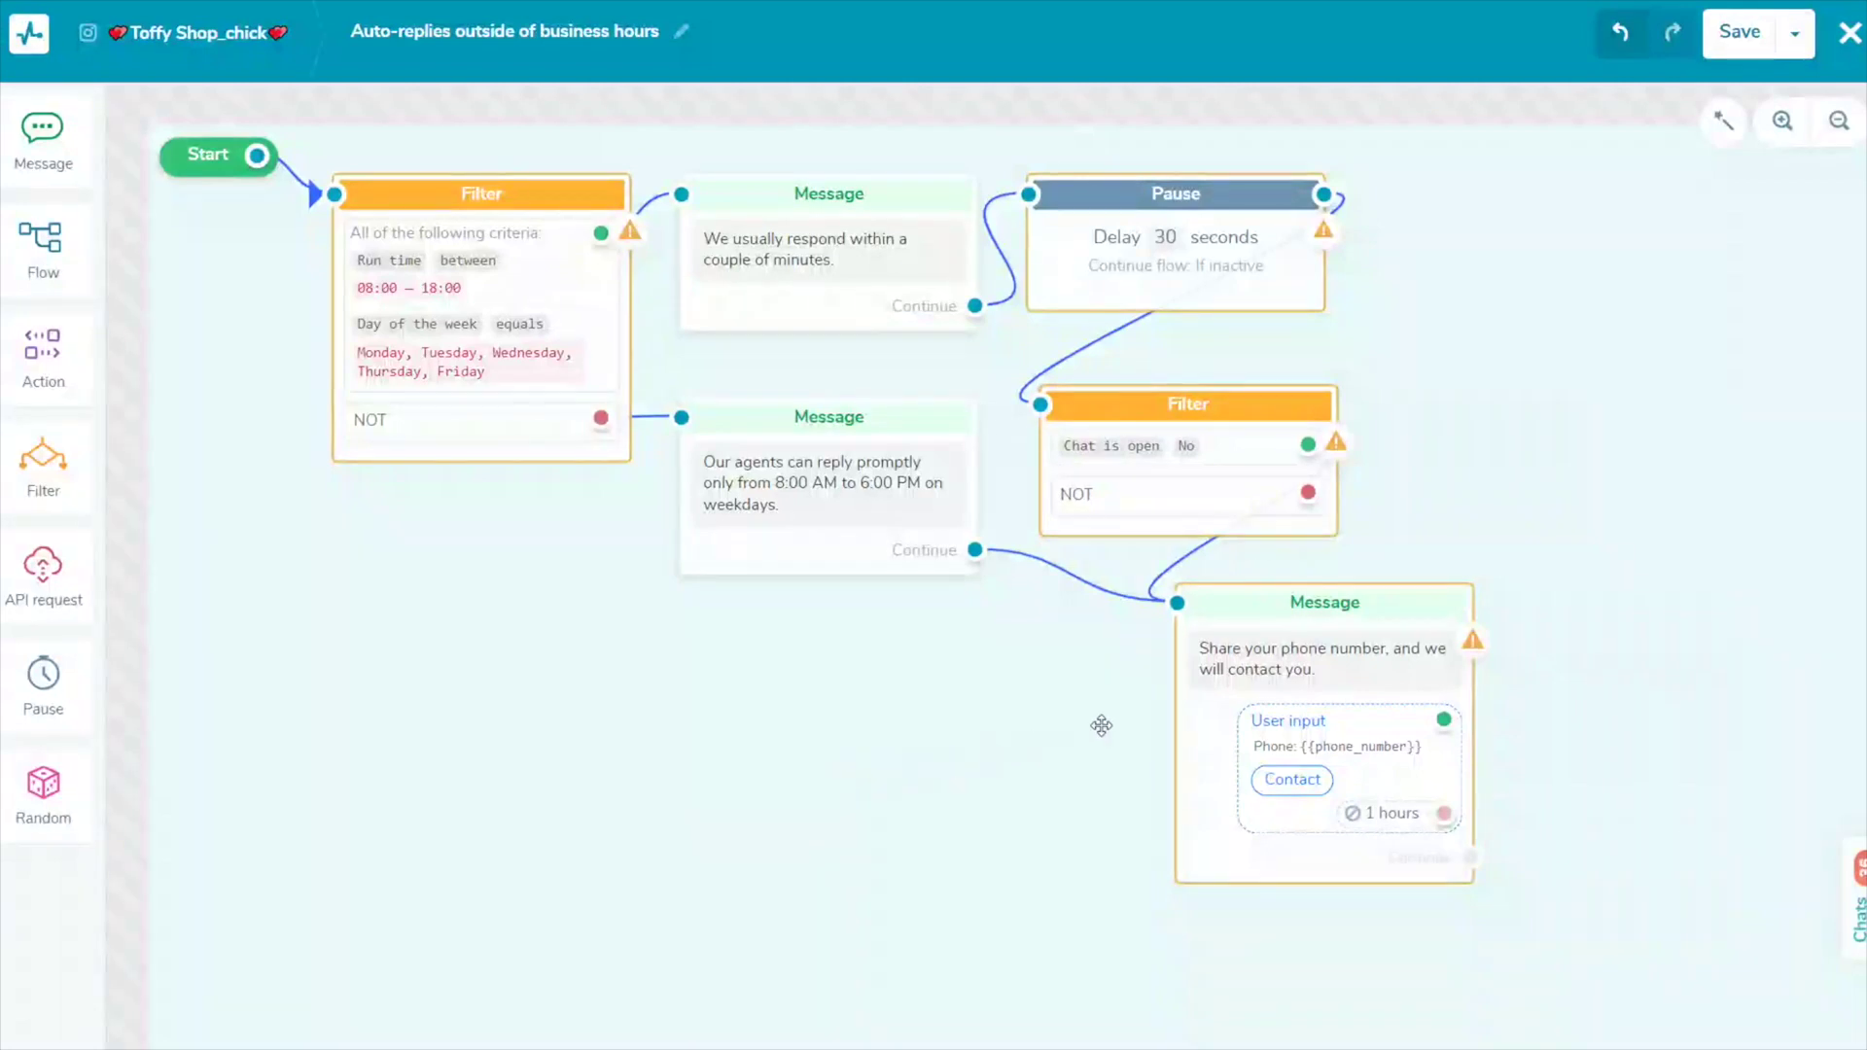
mouse_move(1472, 640)
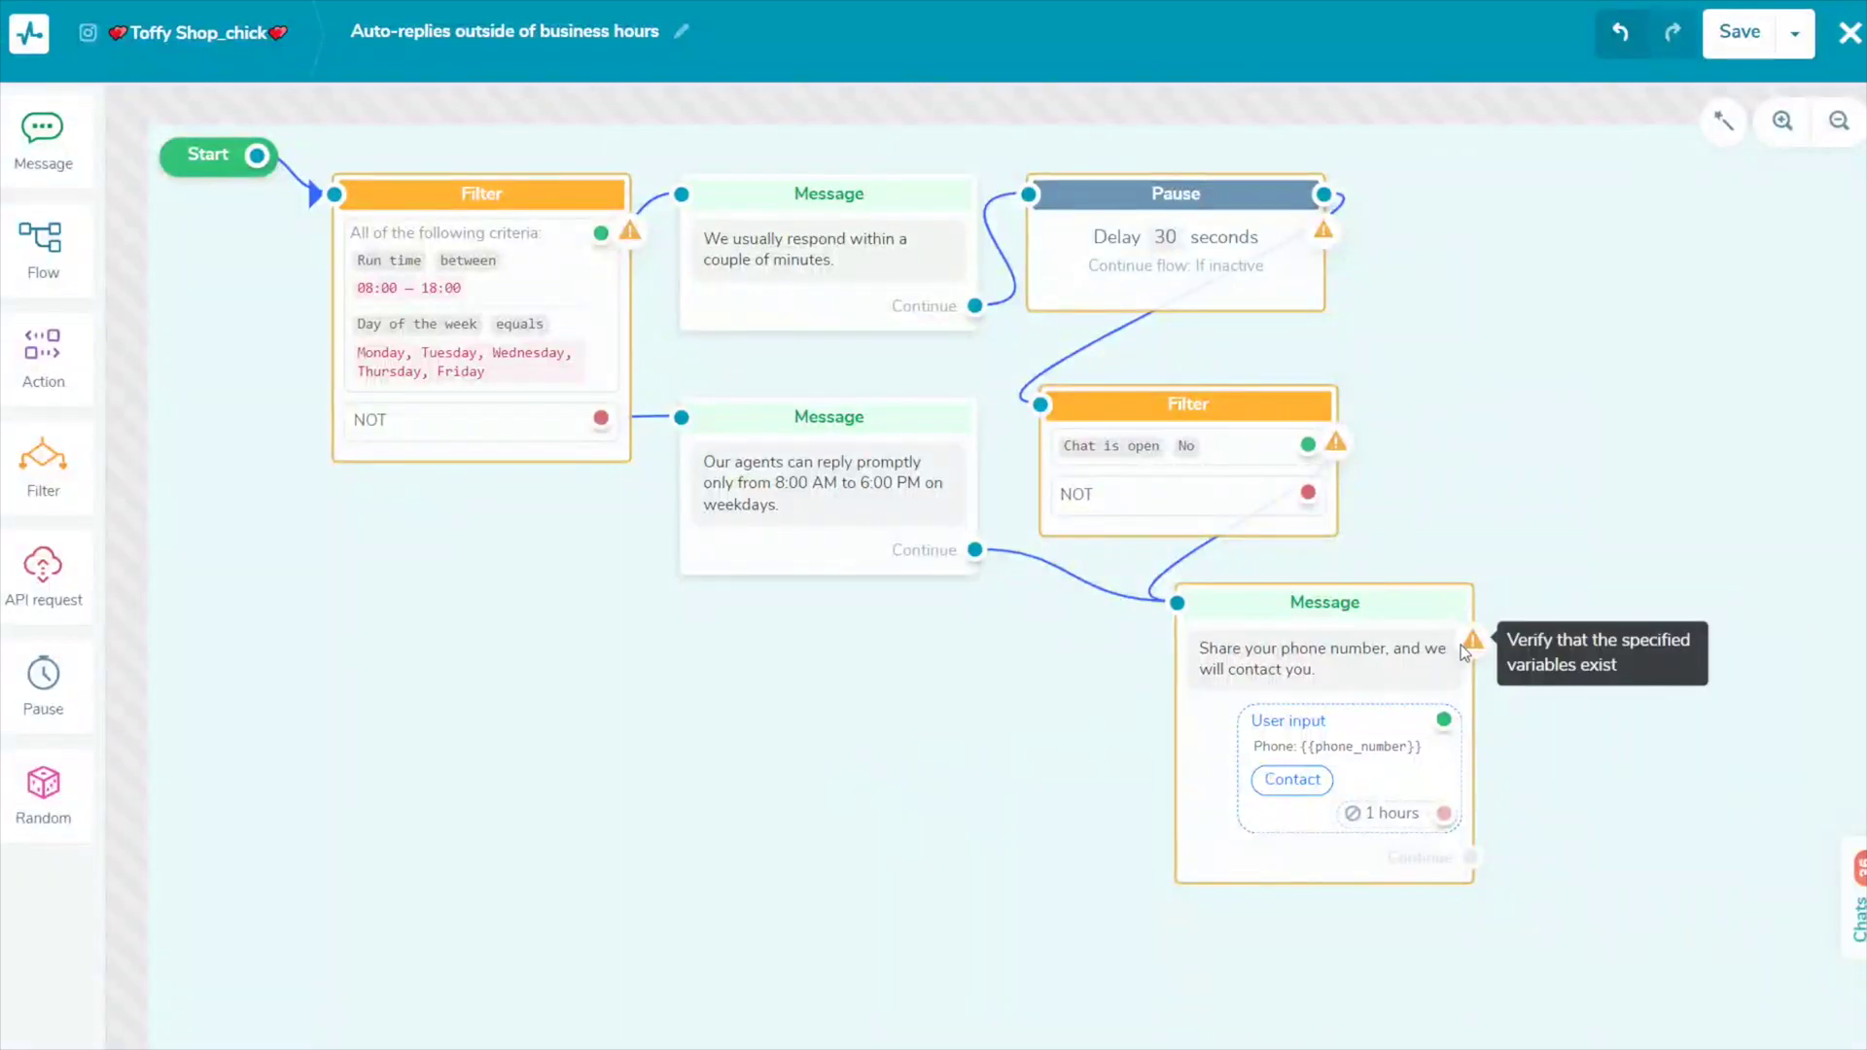
Step: Save replies to the 'Share your phone number' message into the 'phone number' variable
left_click(1460, 645)
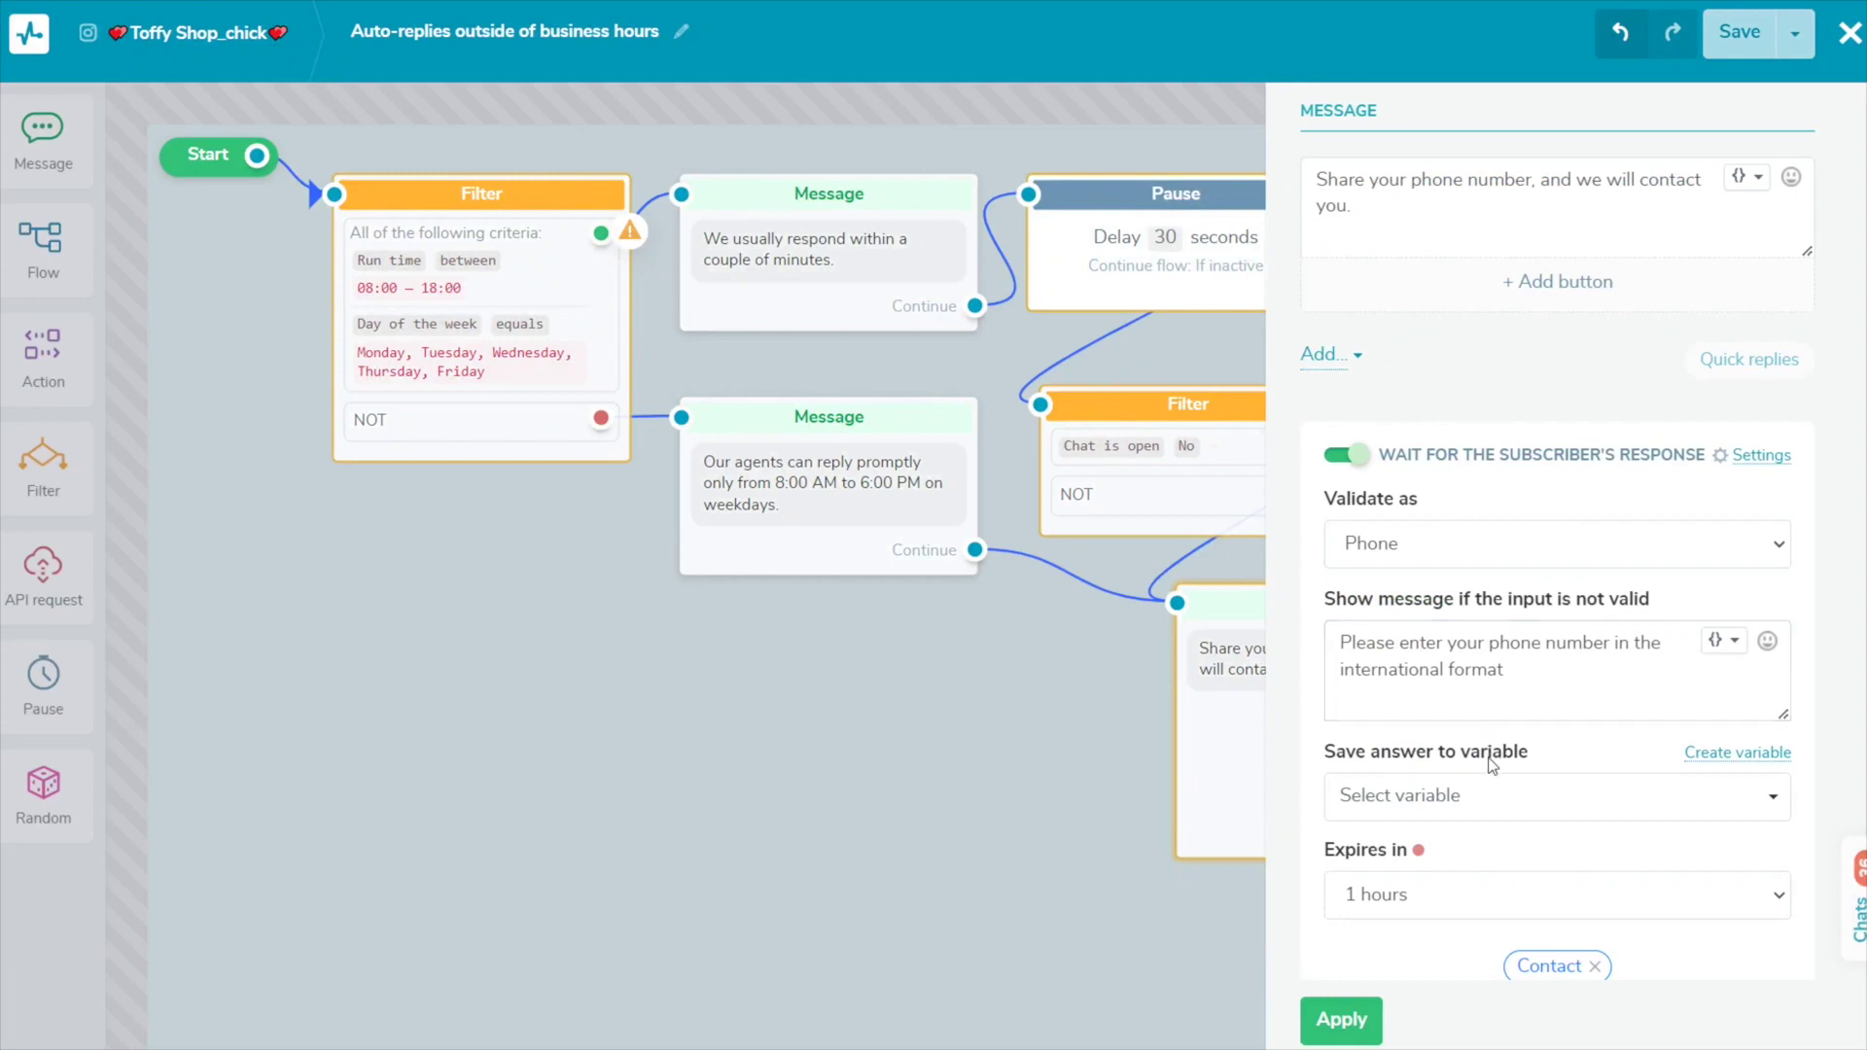
scroll(1493, 766, "down", 1)
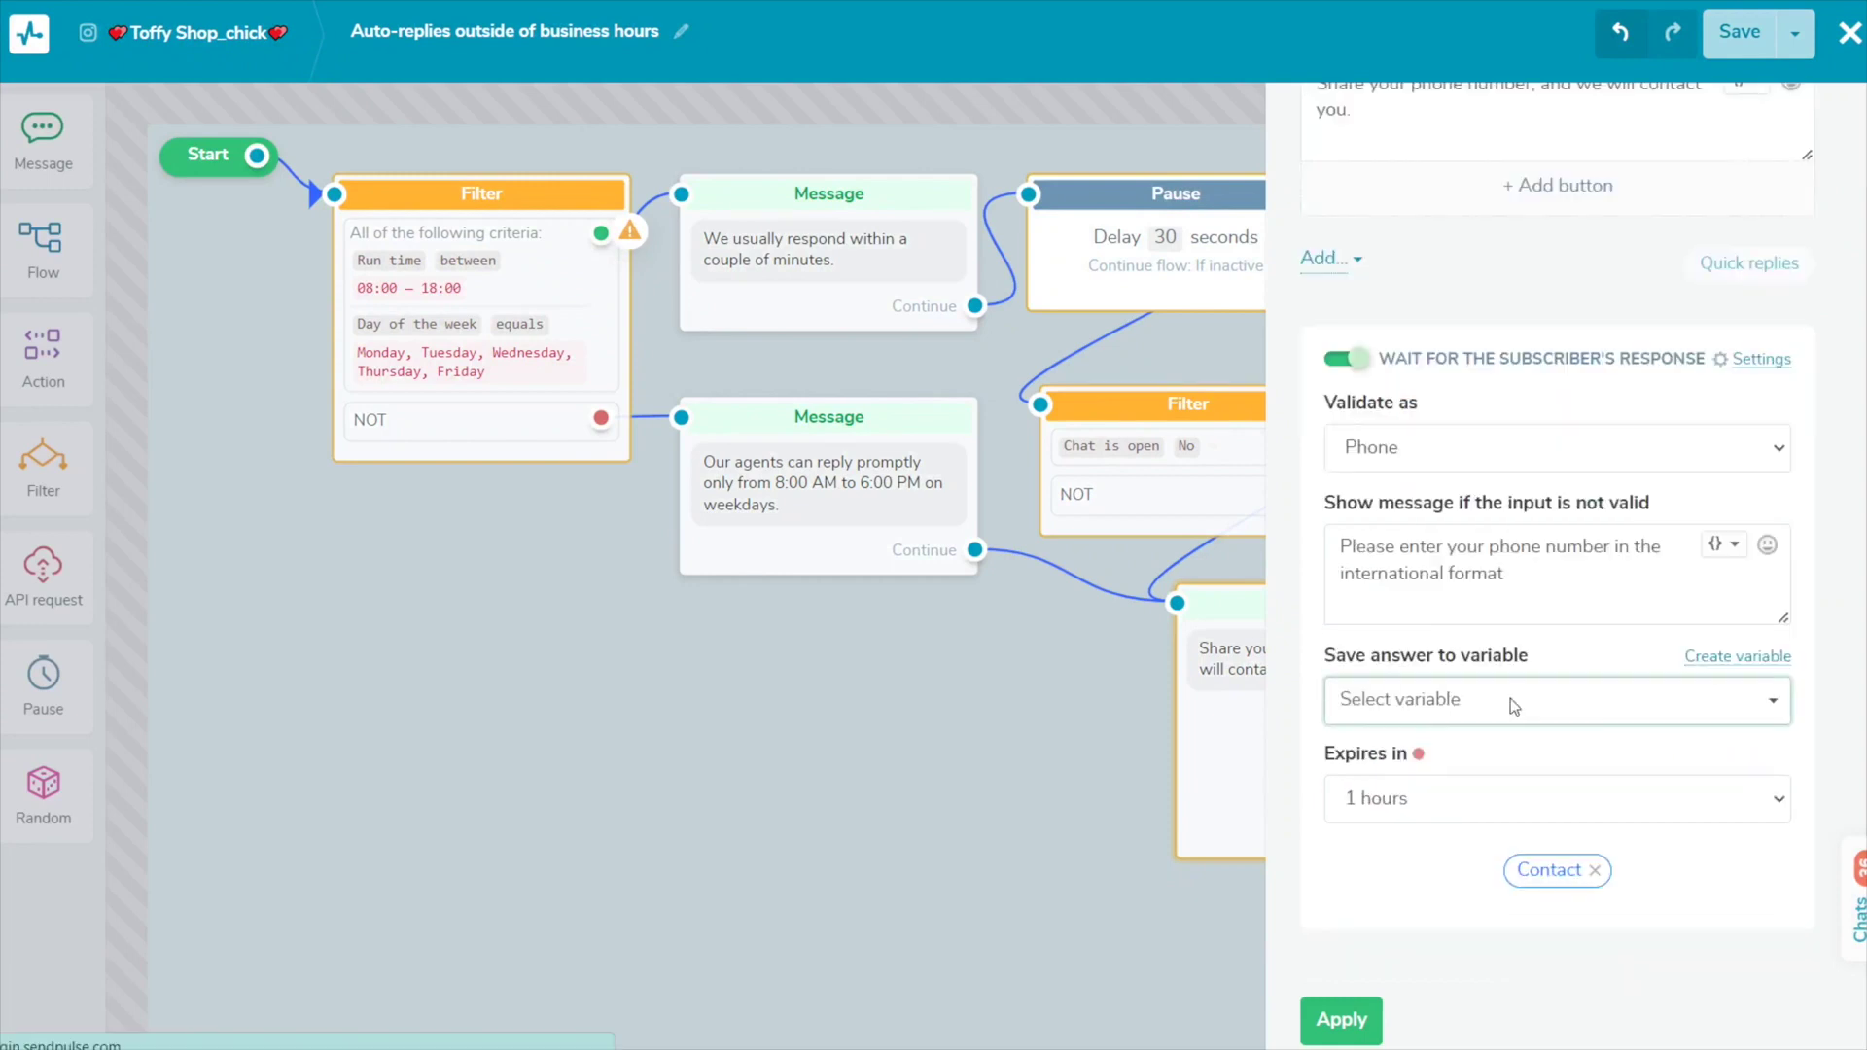
left_click(1510, 699)
left_click(1487, 794)
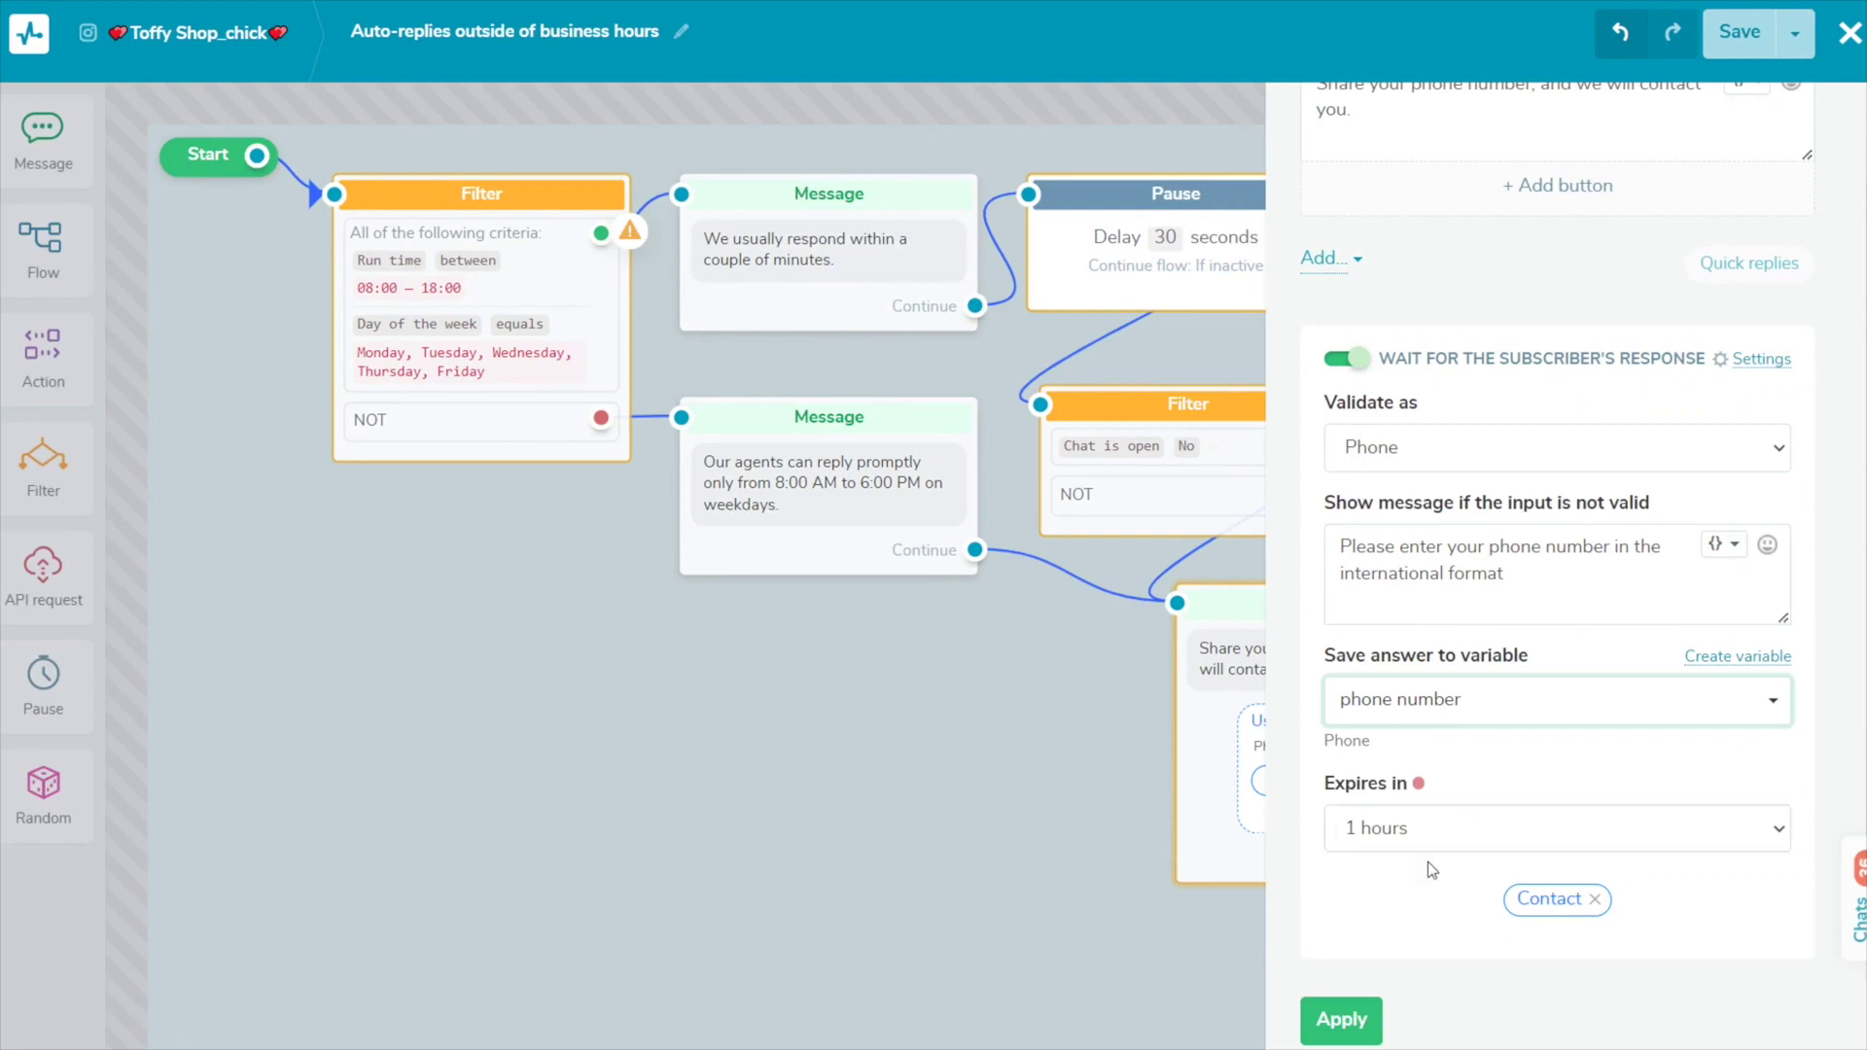
left_click(1340, 1018)
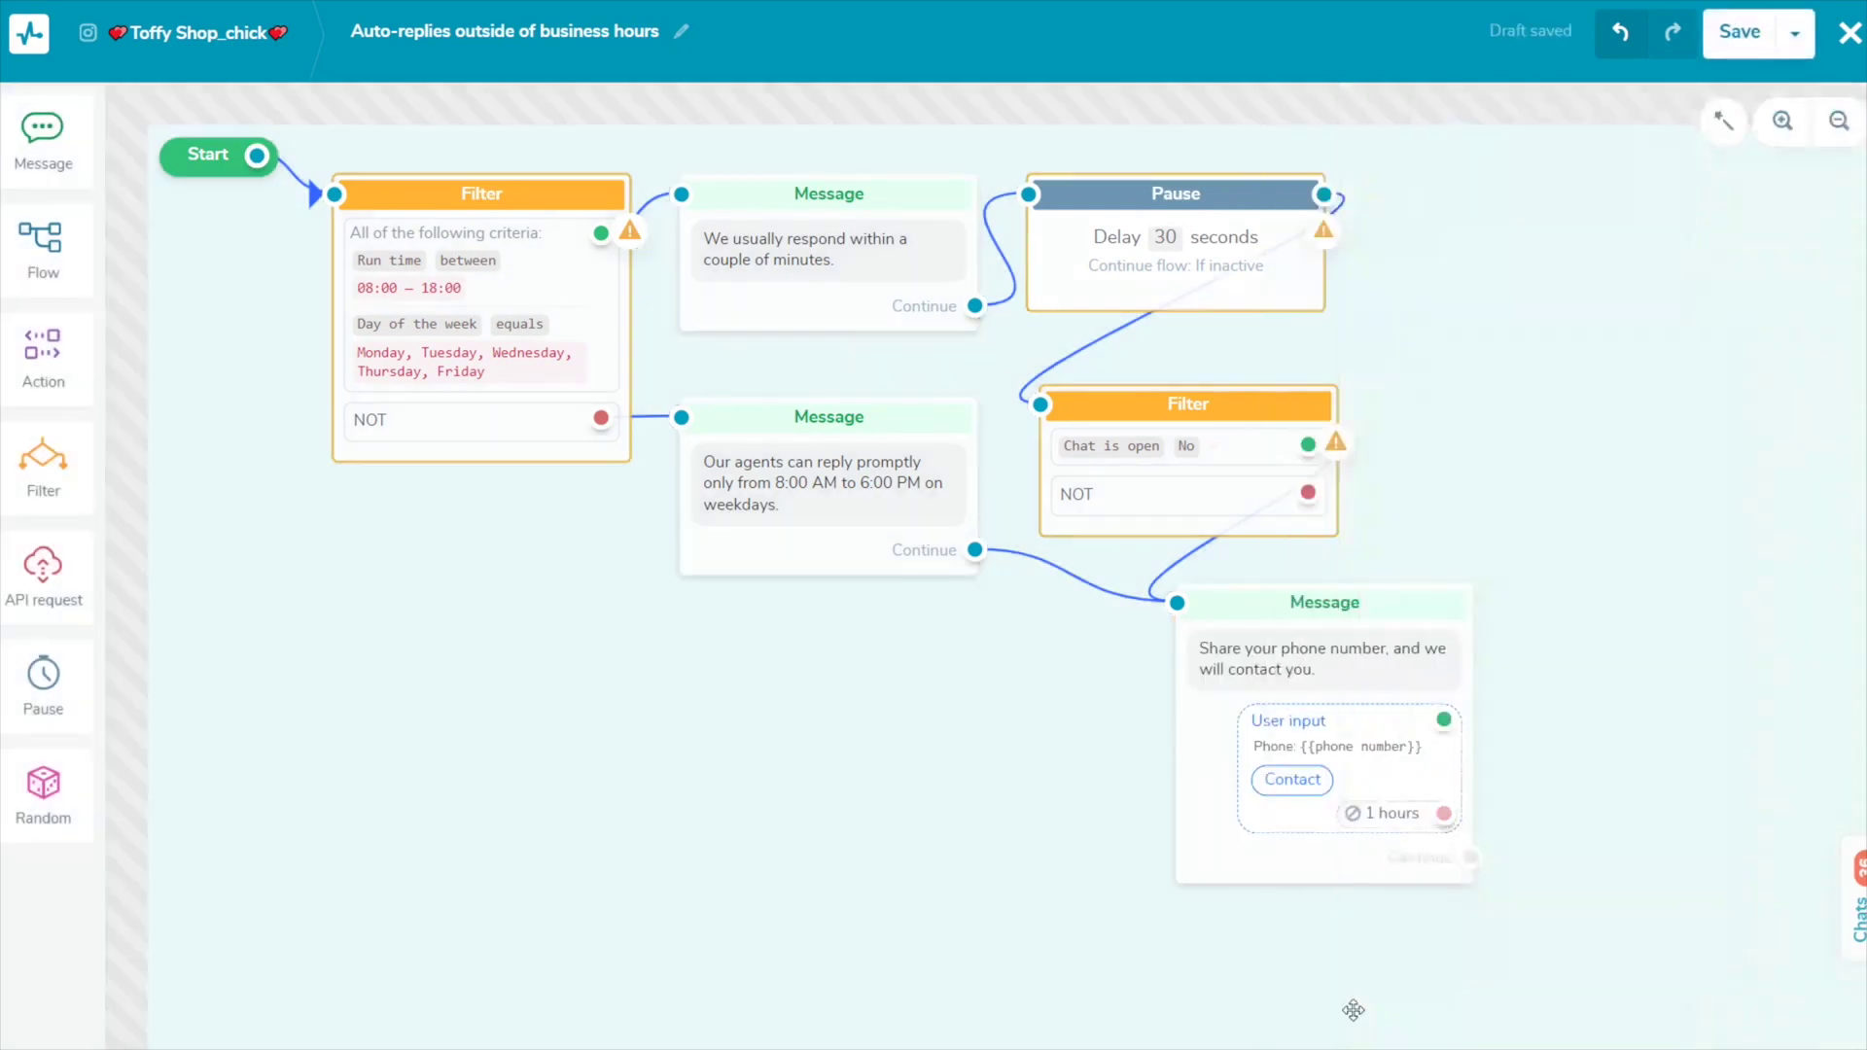
Step: Move the business-hours filter start to 07:00 and set 'Chat is open' to No
left_click(550, 306)
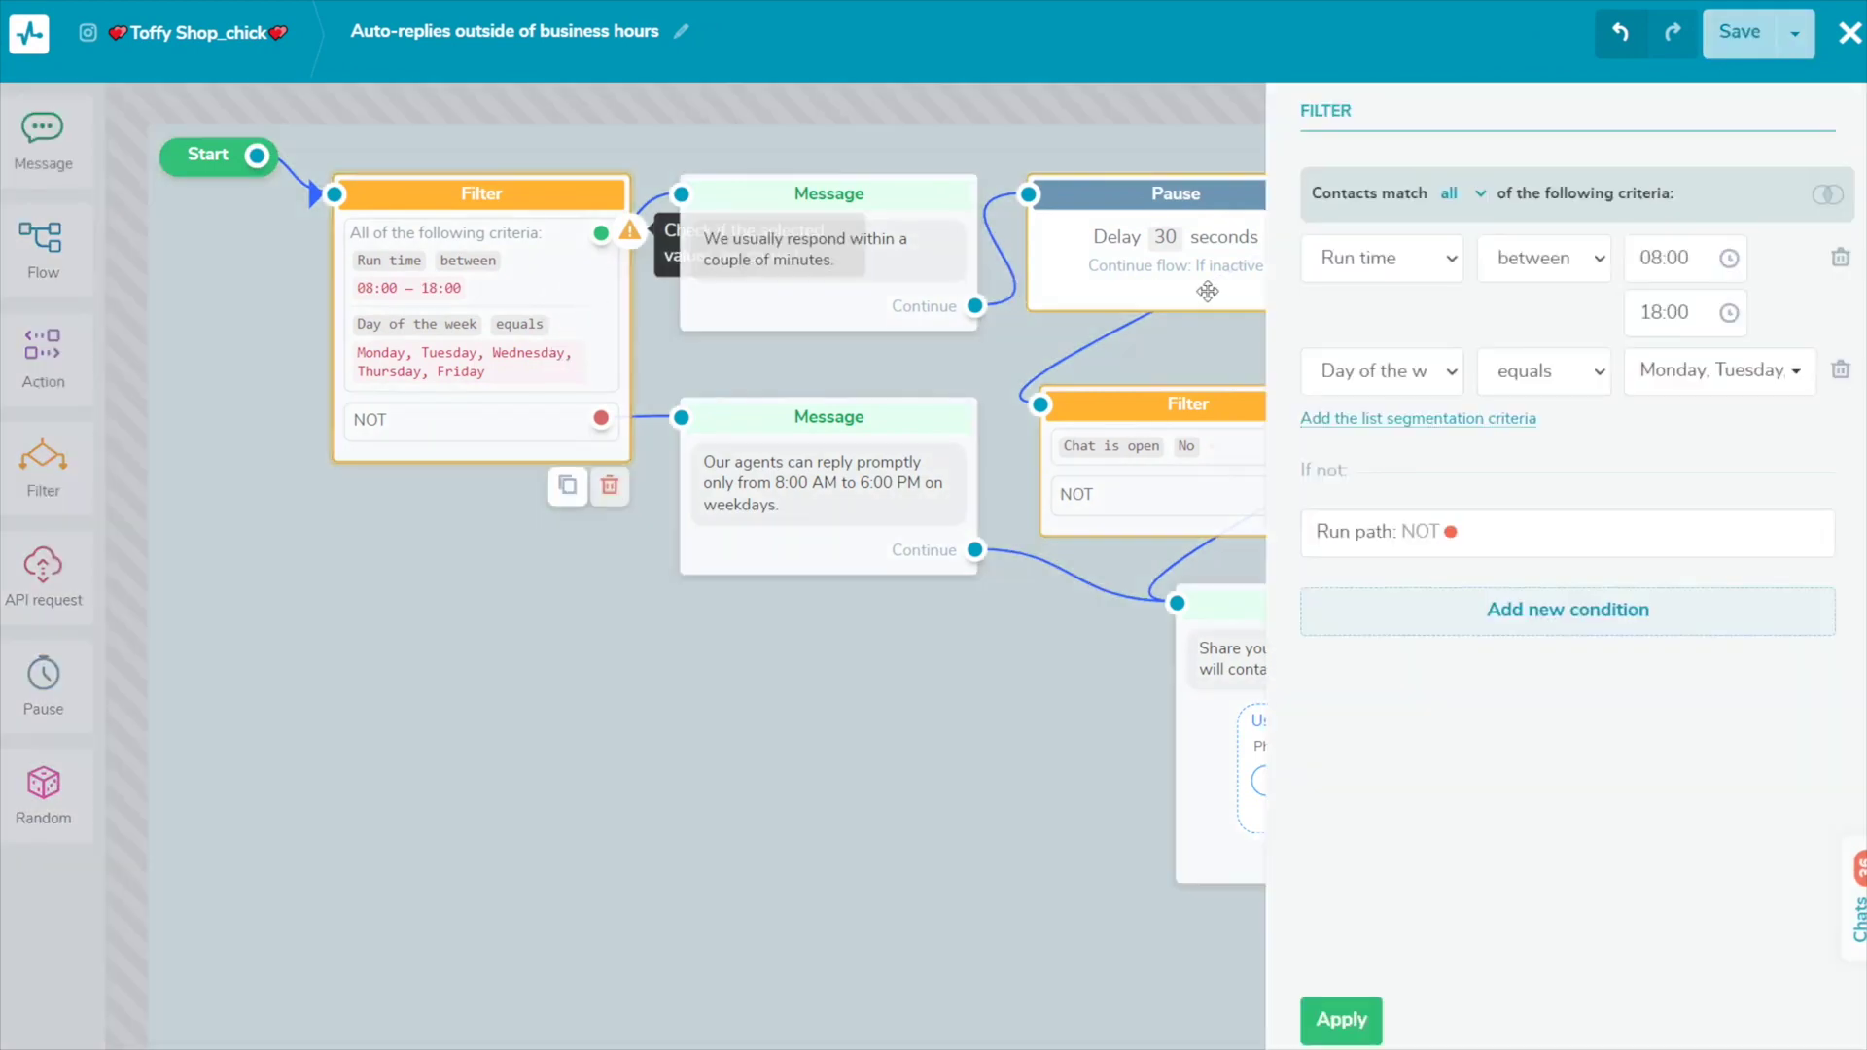
left_click(1663, 256)
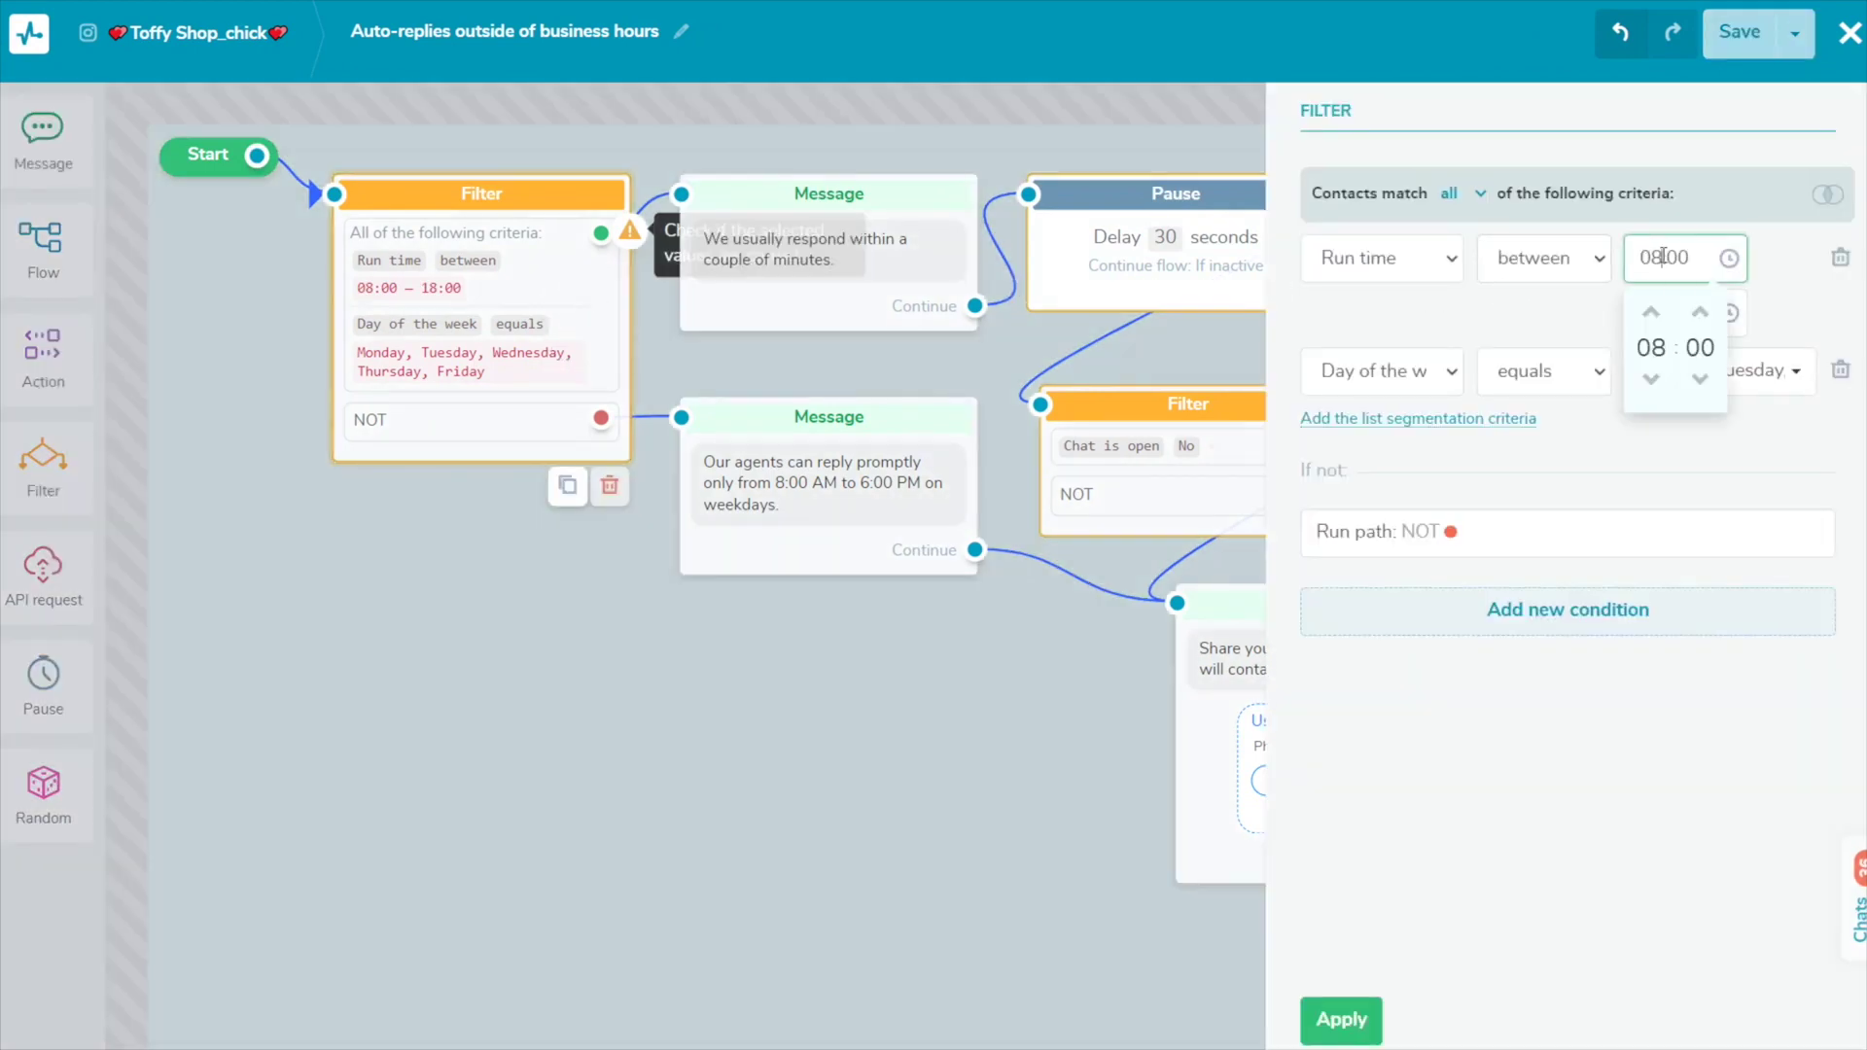
left_click(1654, 381)
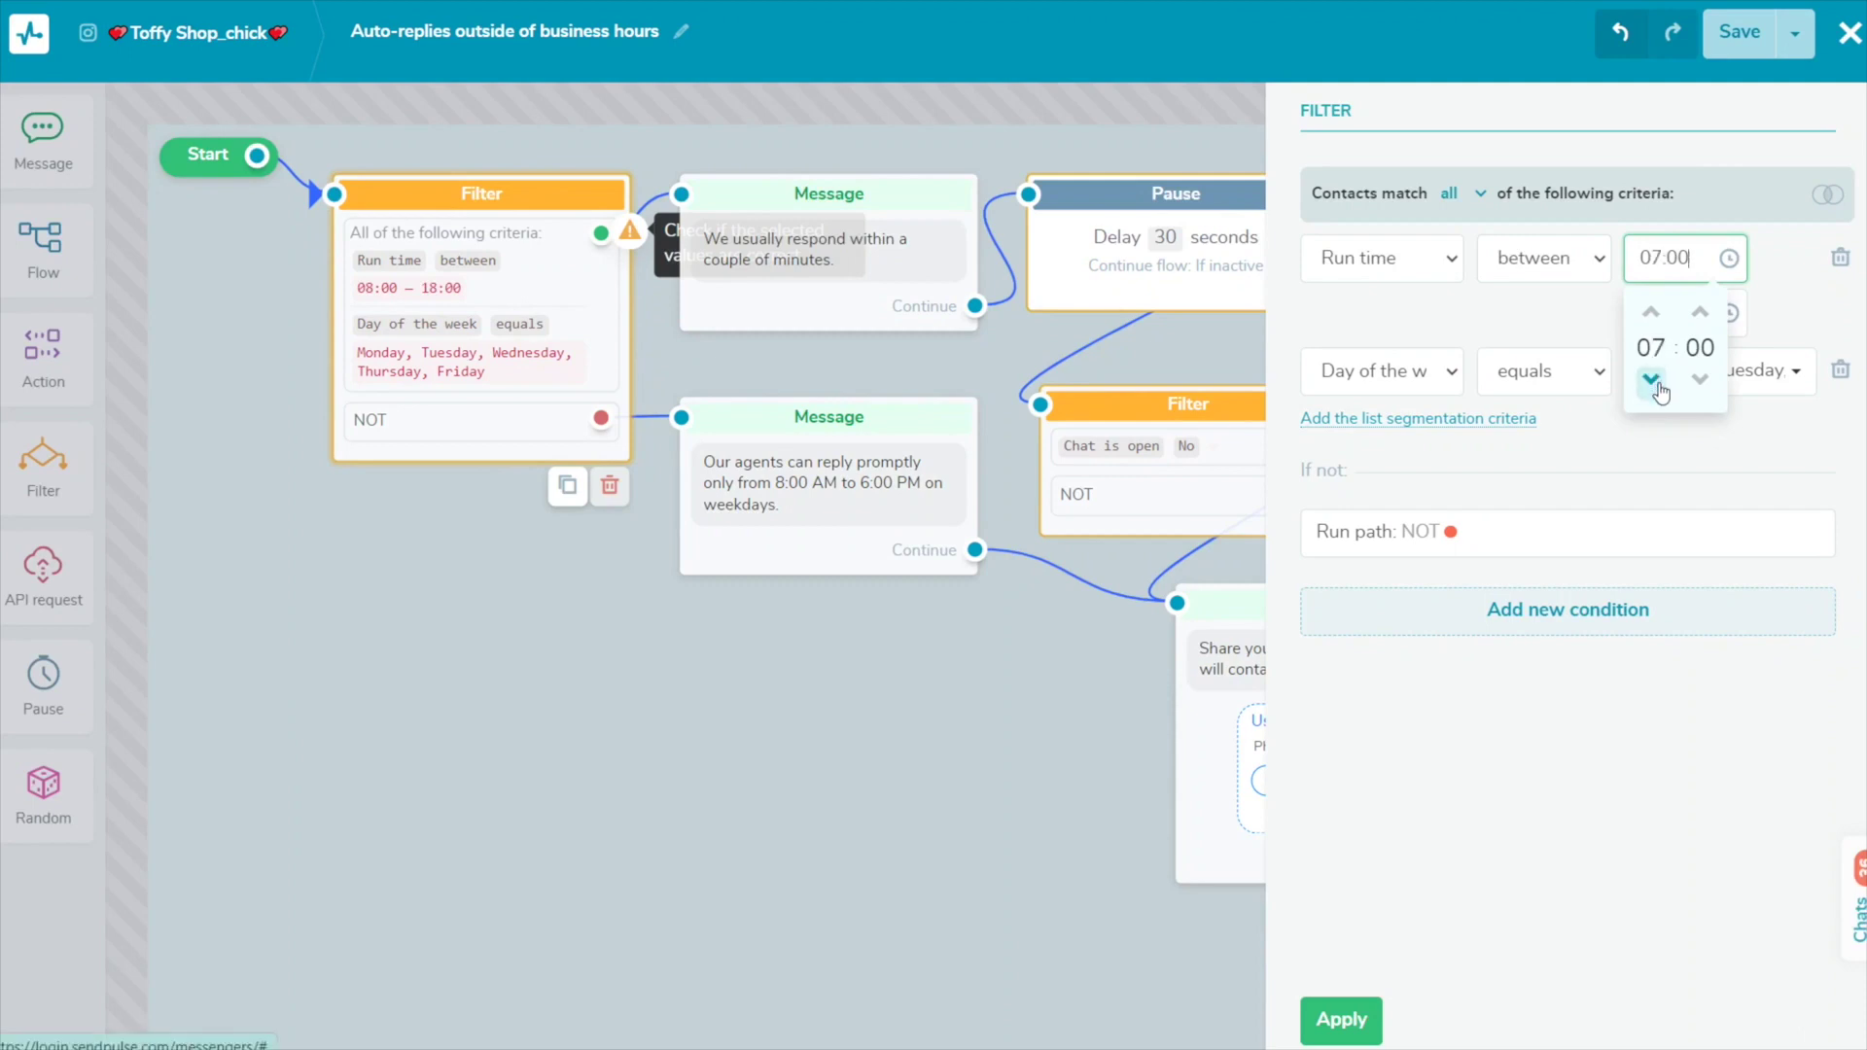
left_click(1477, 758)
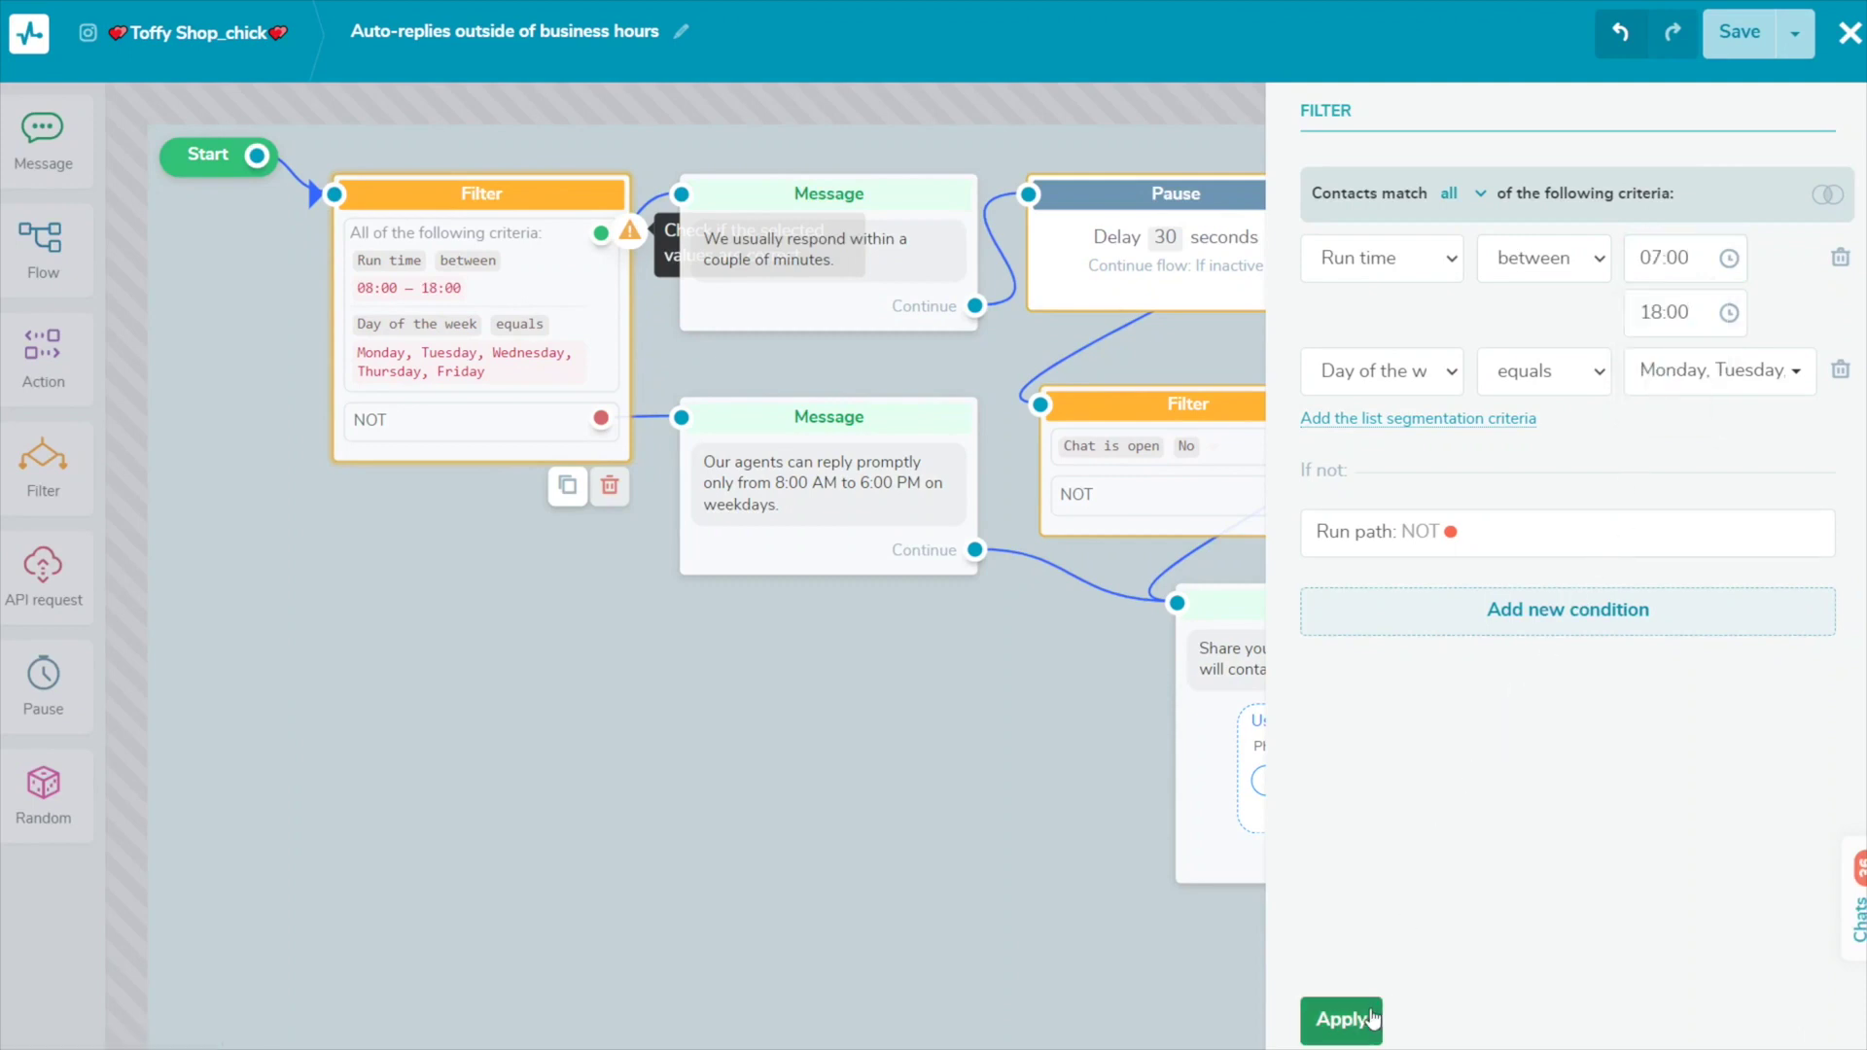
left_click(1343, 1019)
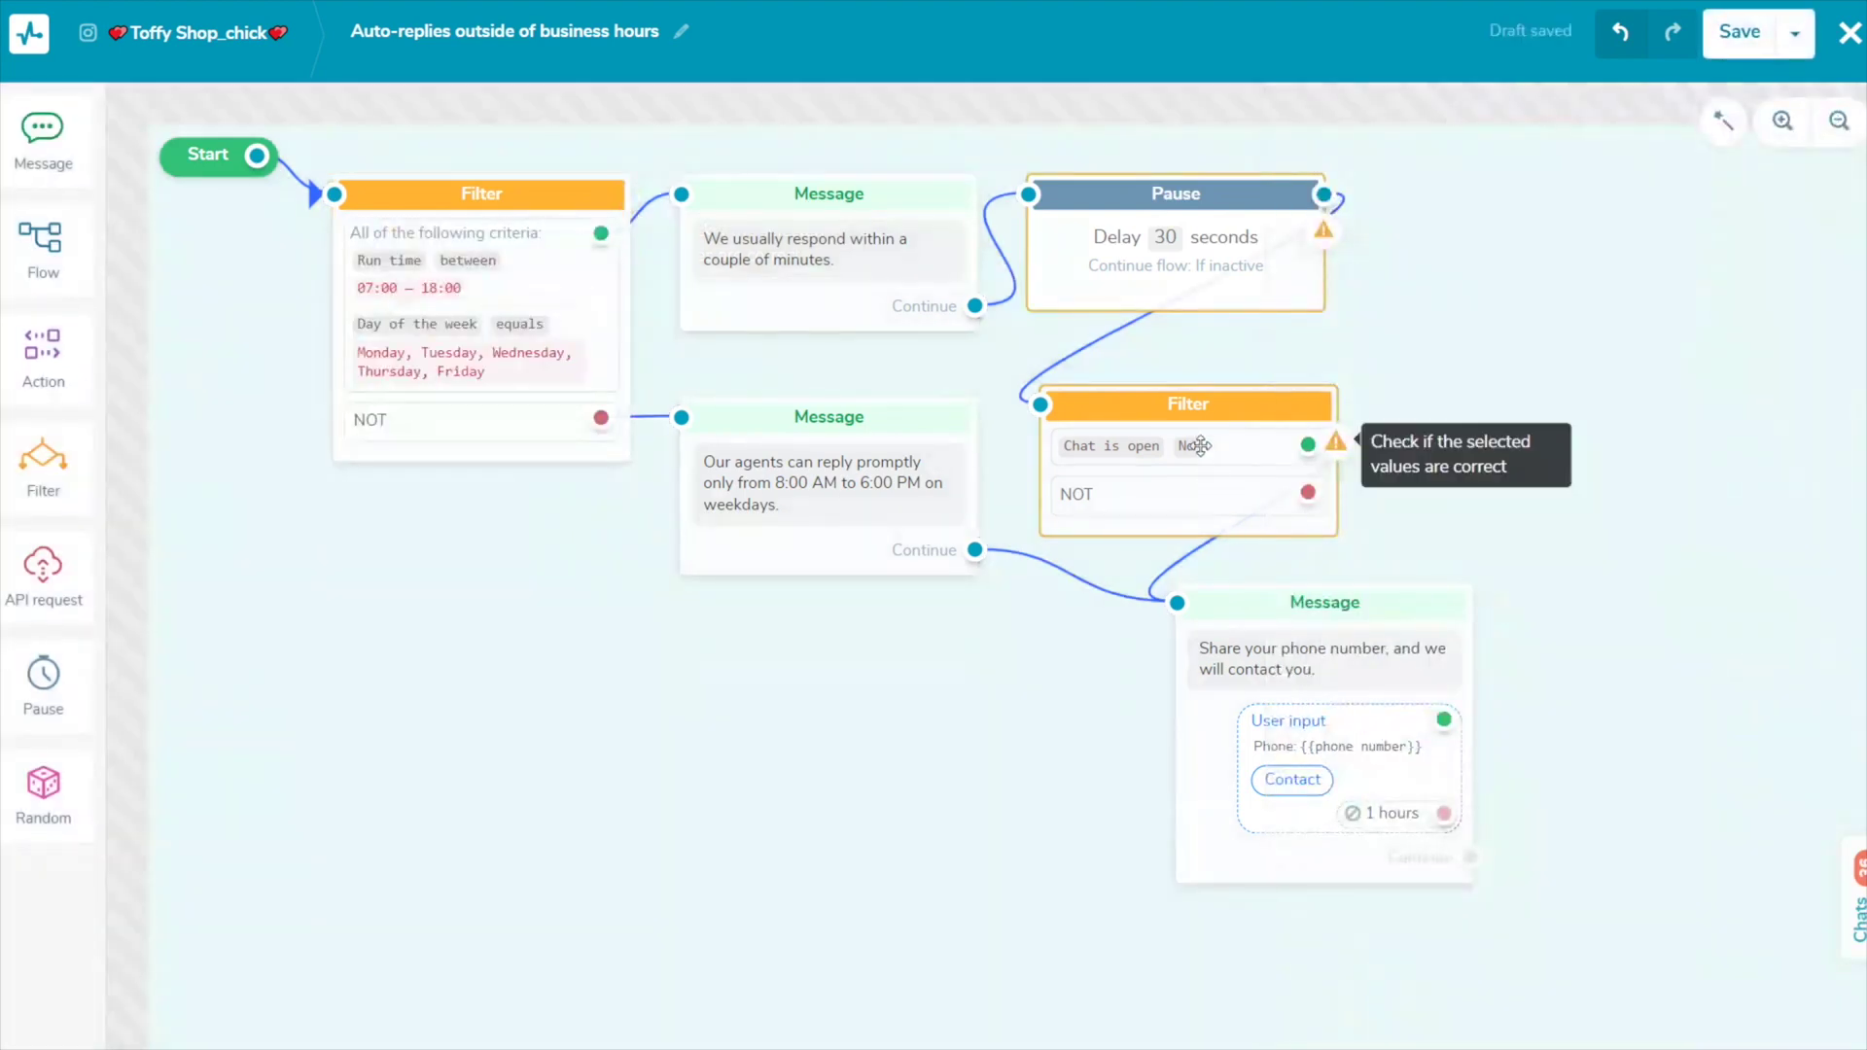
left_click(1196, 409)
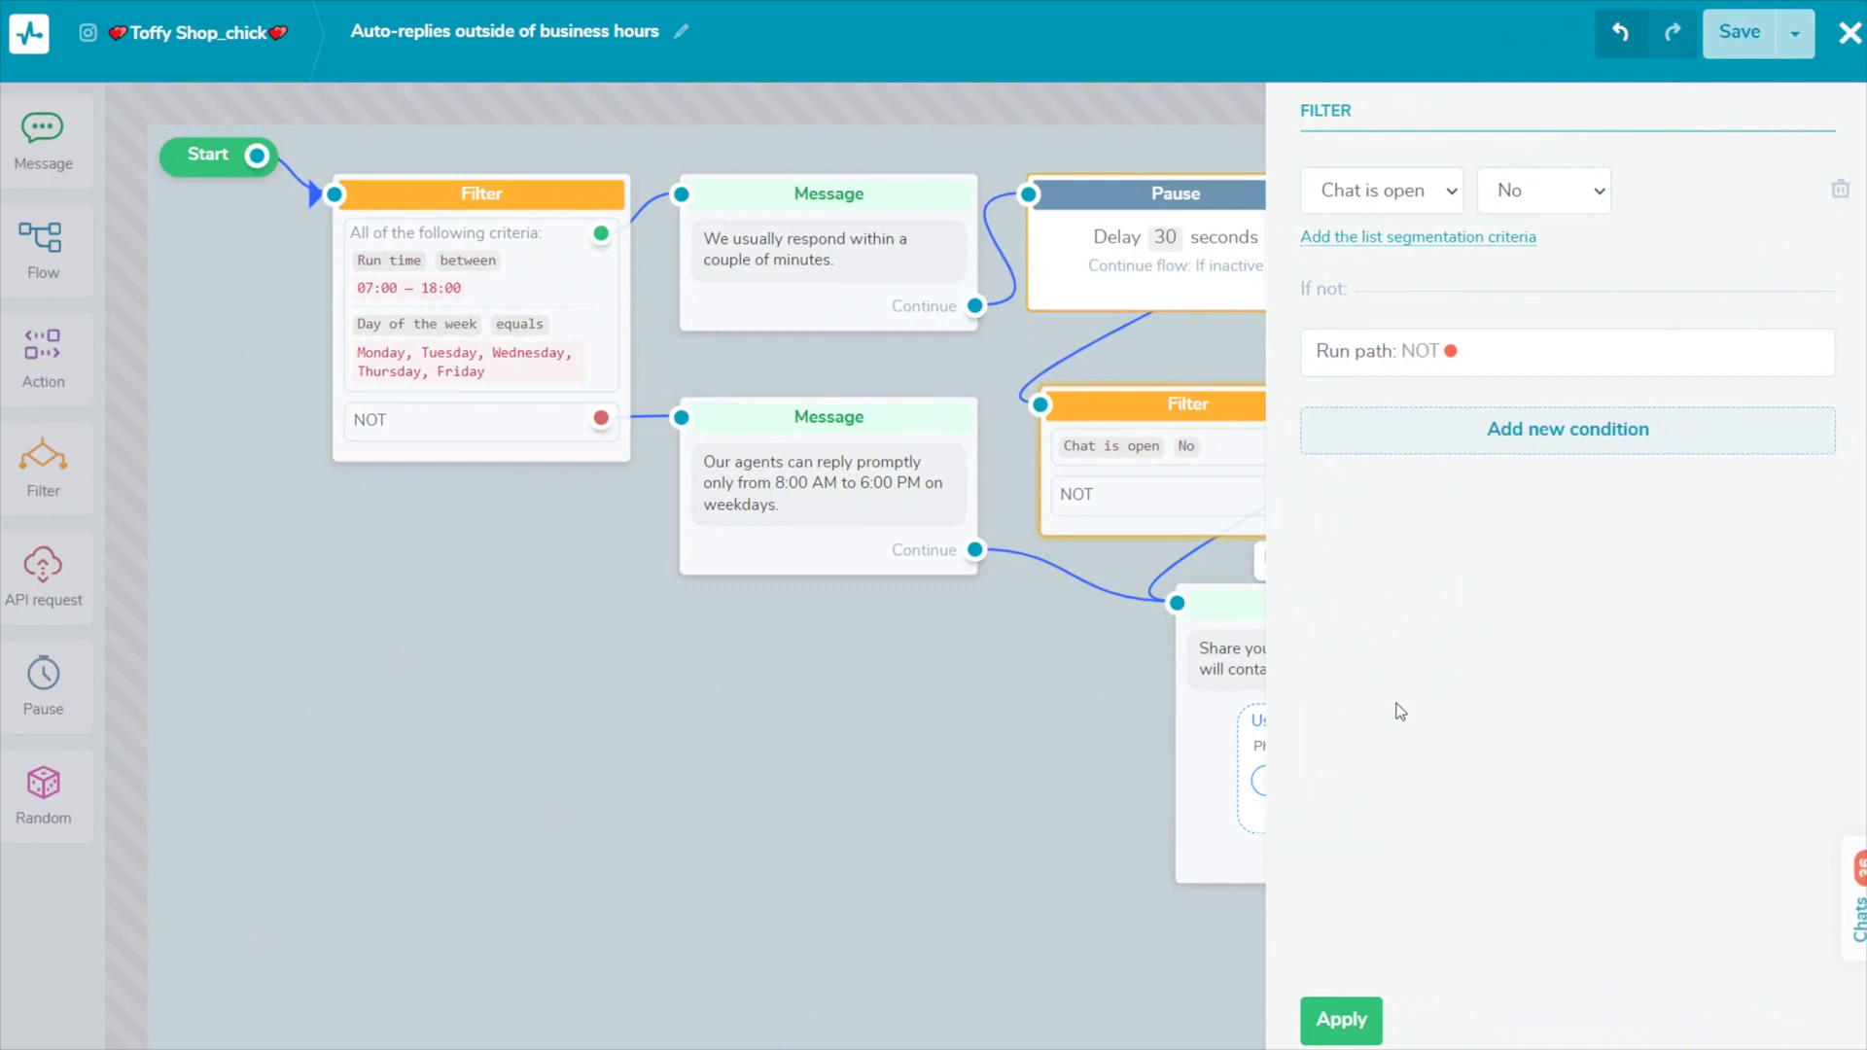
left_click(1340, 1020)
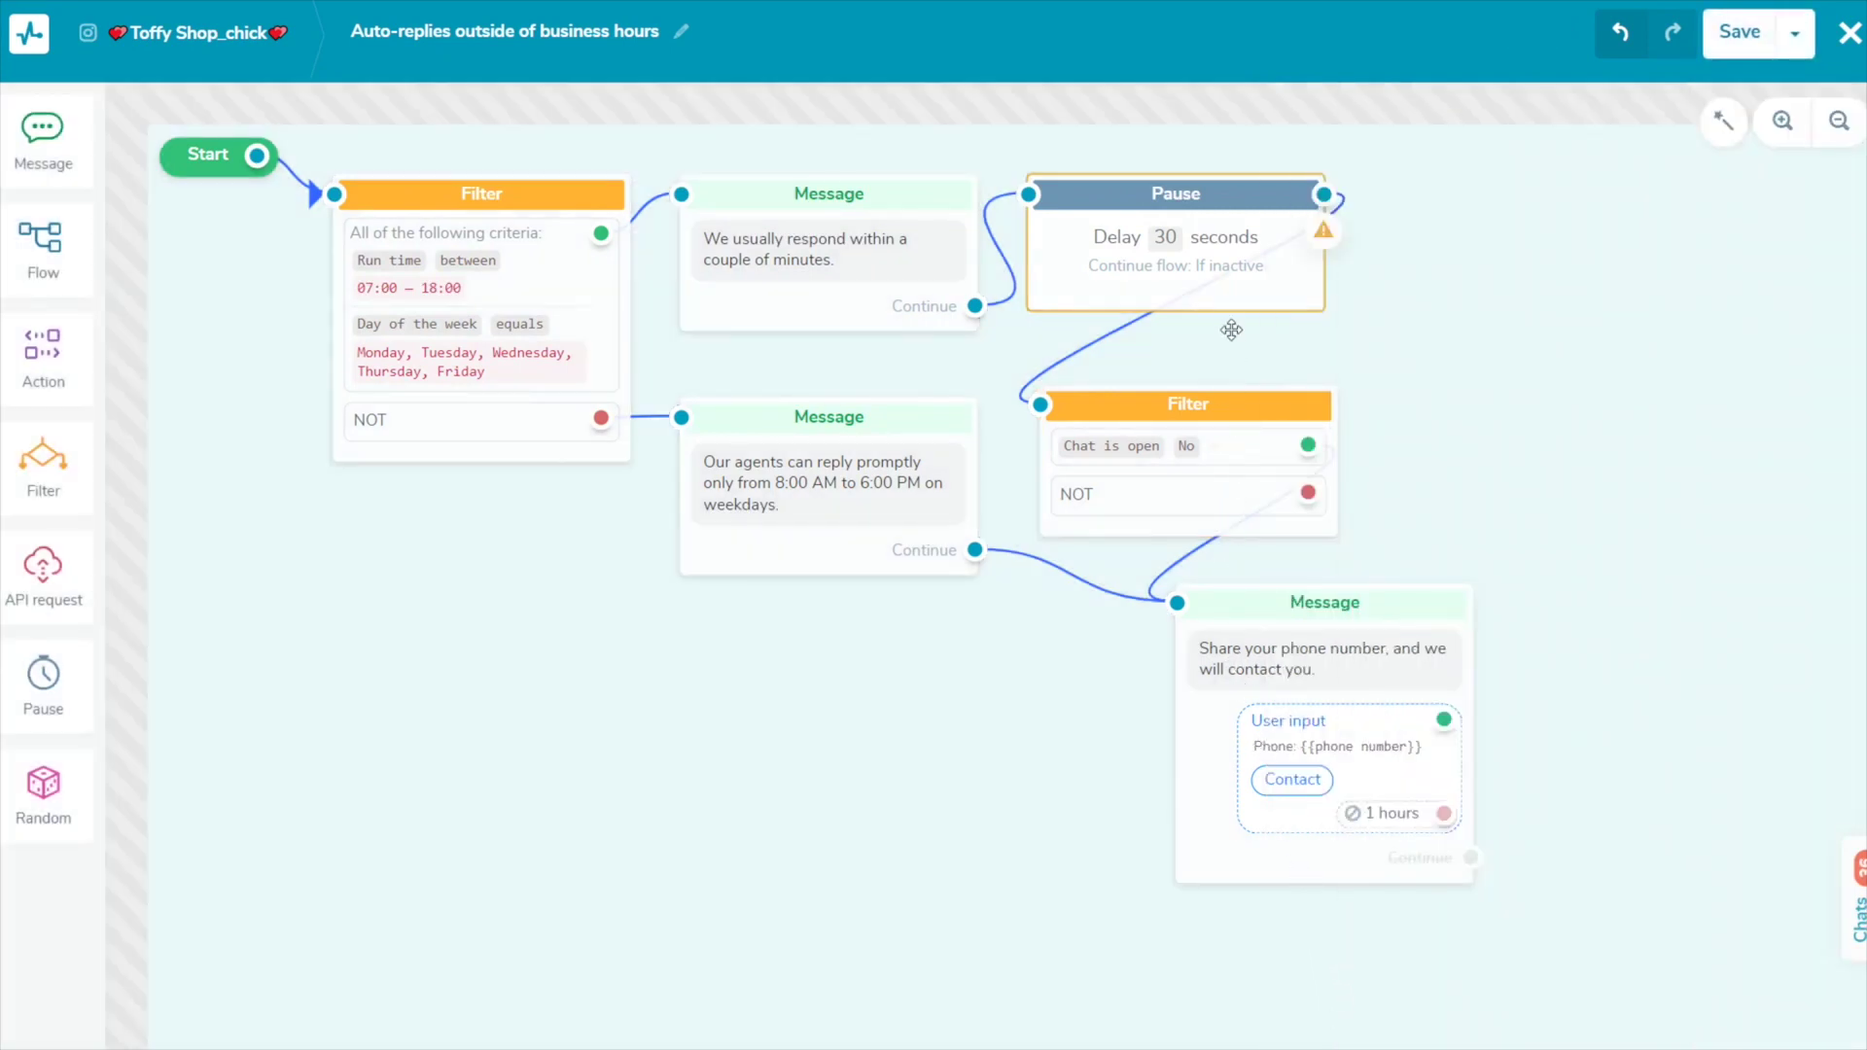
Step: Lower the Pause node delay from 30 to 25 seconds
left_click(1232, 295)
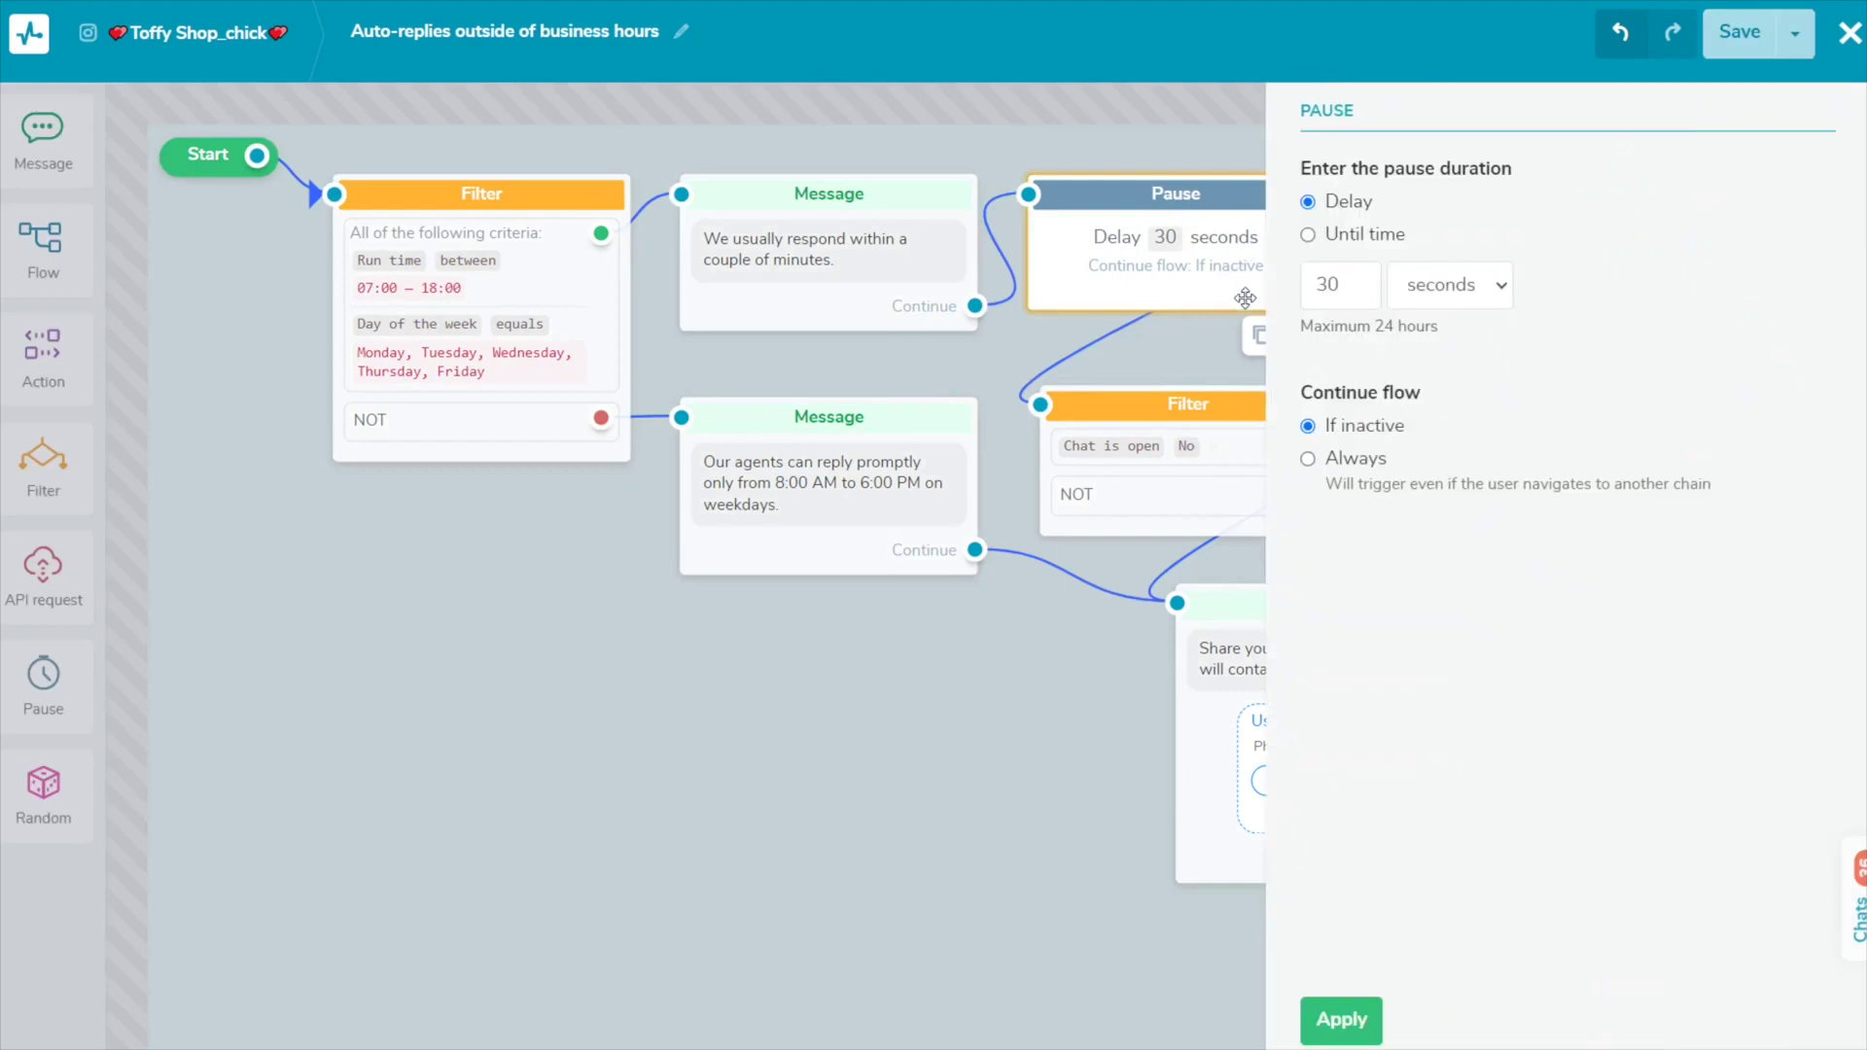
mouse_move(1331, 284)
left_click(1357, 294)
left_click(1343, 1017)
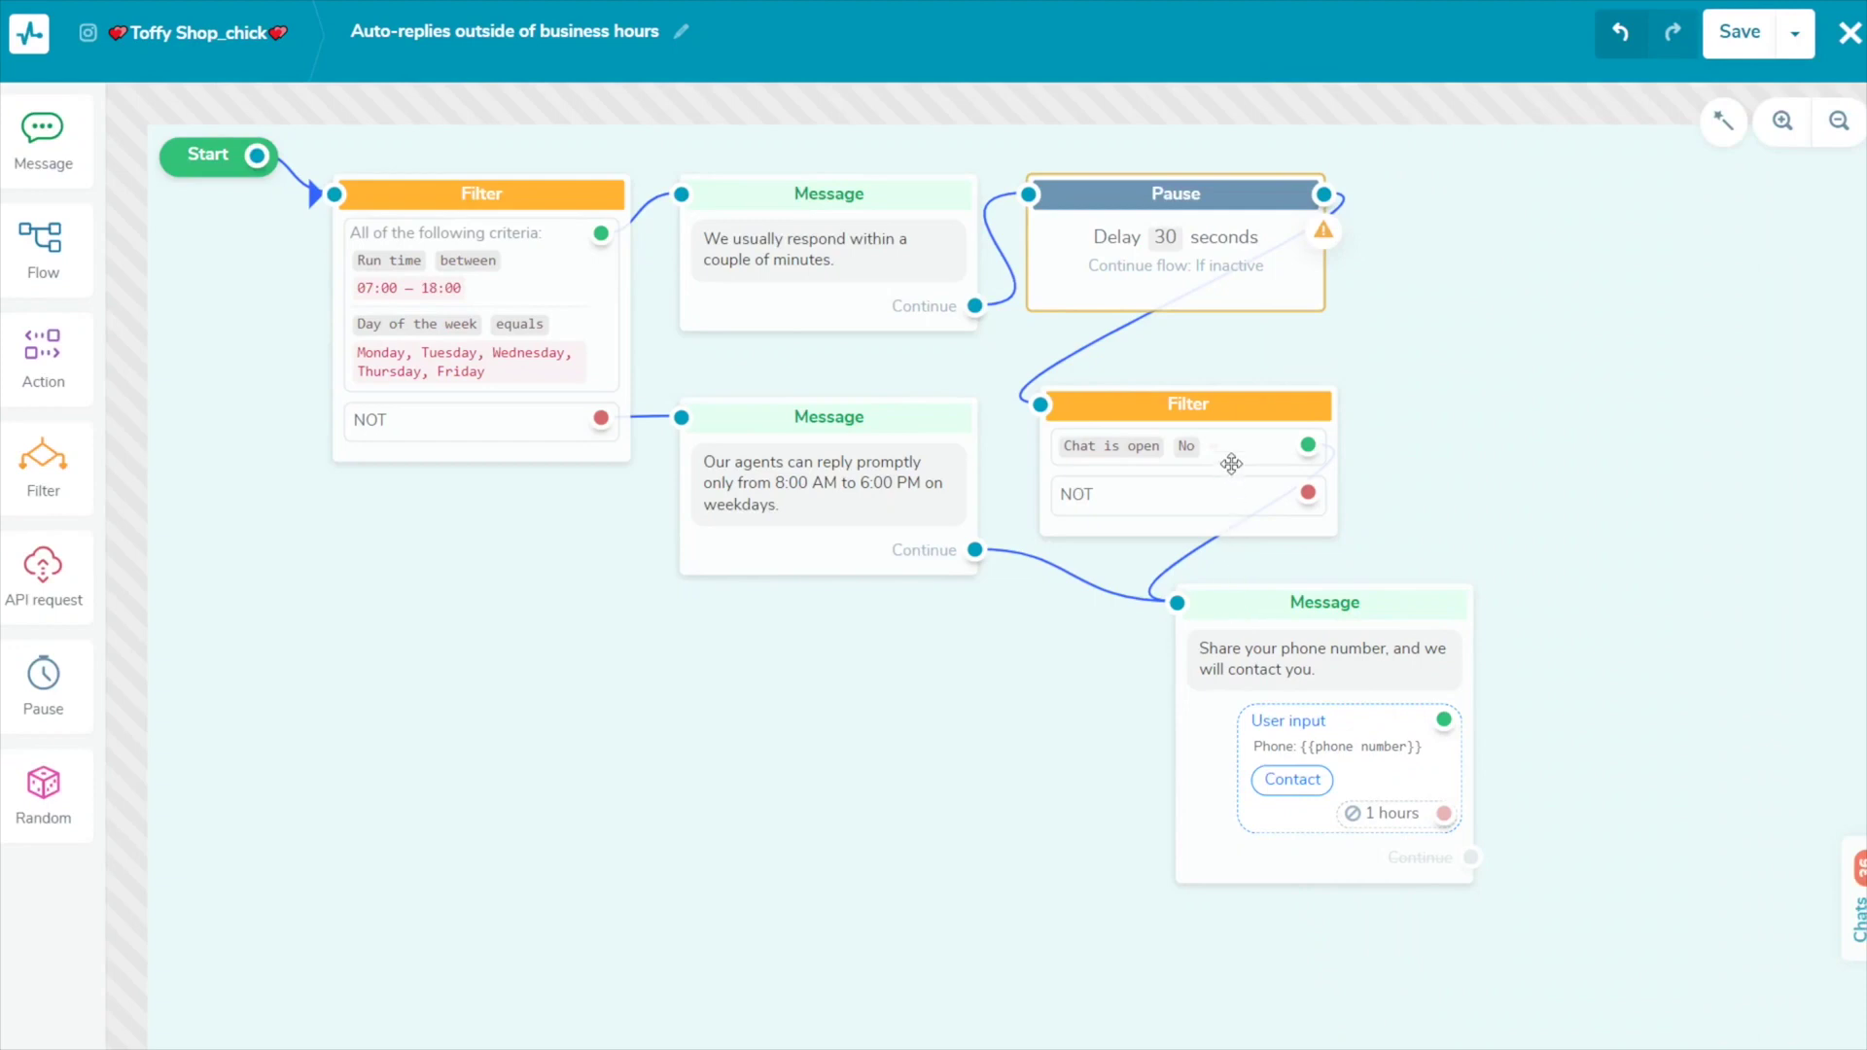
mouse_move(1322, 232)
left_click(1233, 294)
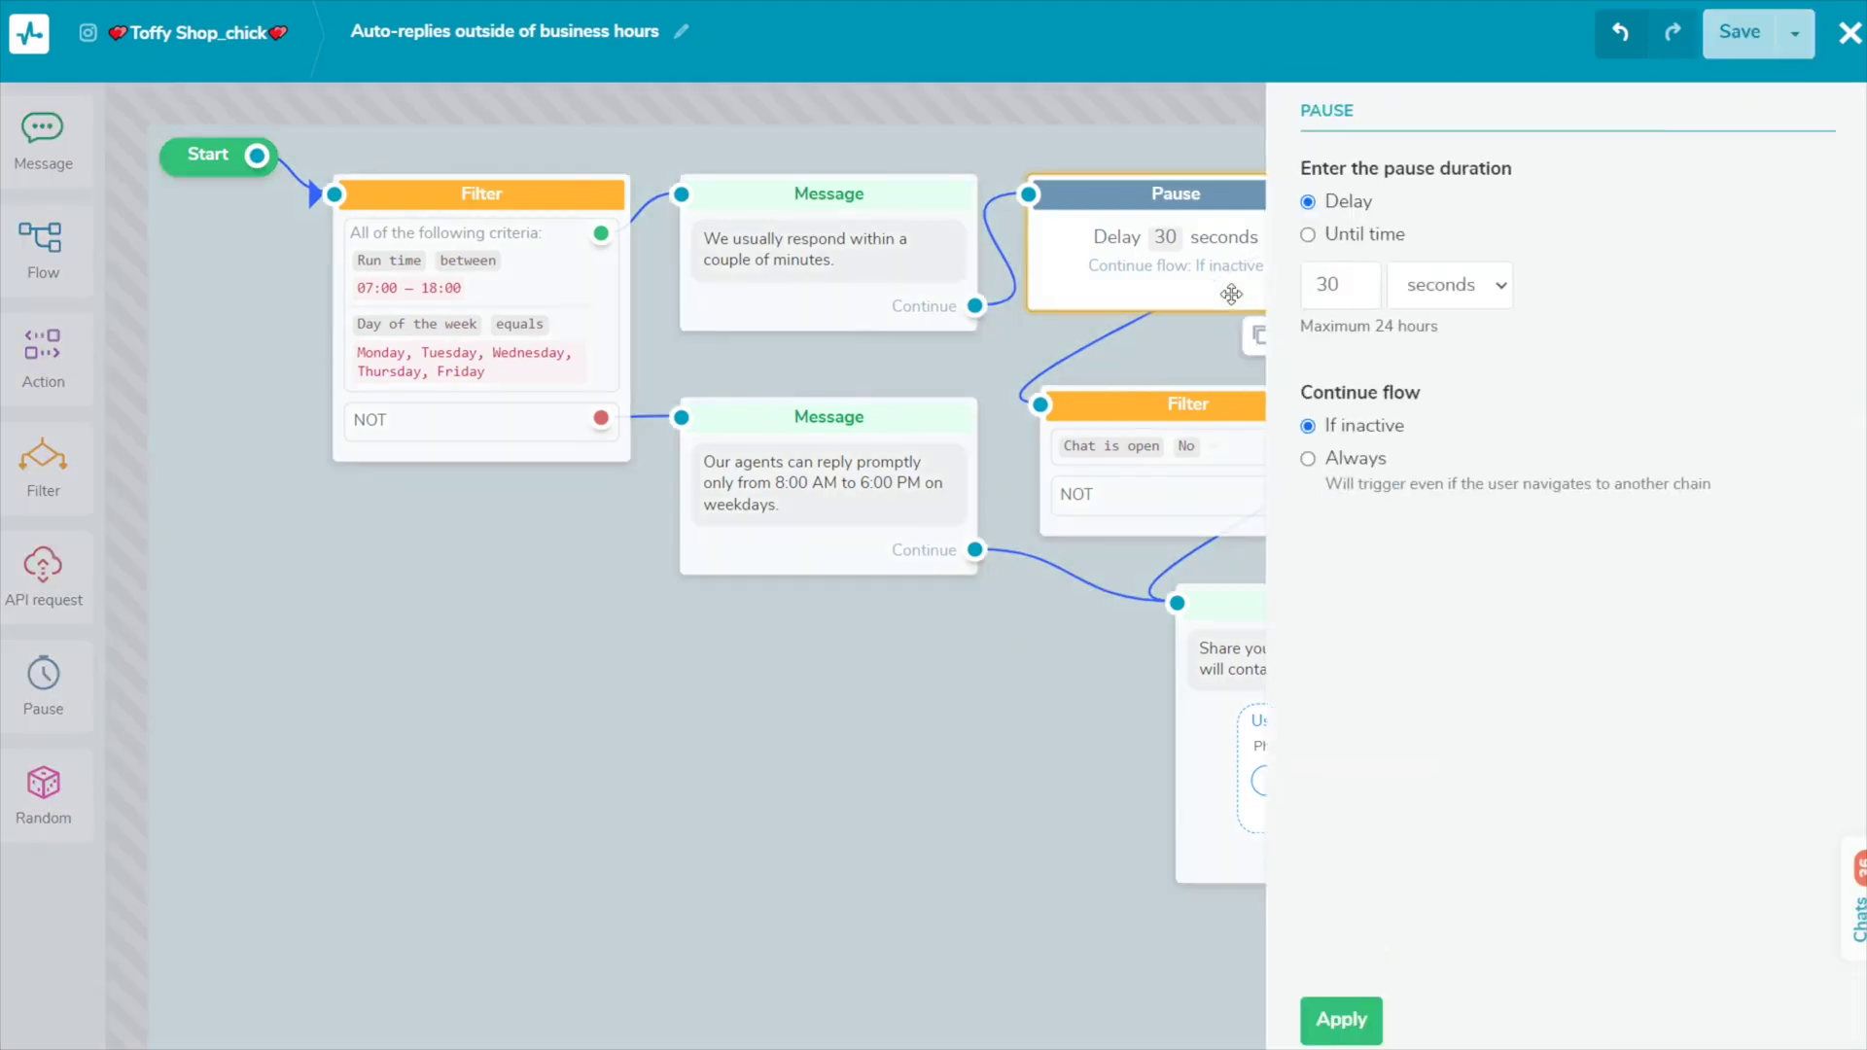
mouse_move(1338, 285)
left_click(1357, 292)
type("25")
left_click(1343, 1019)
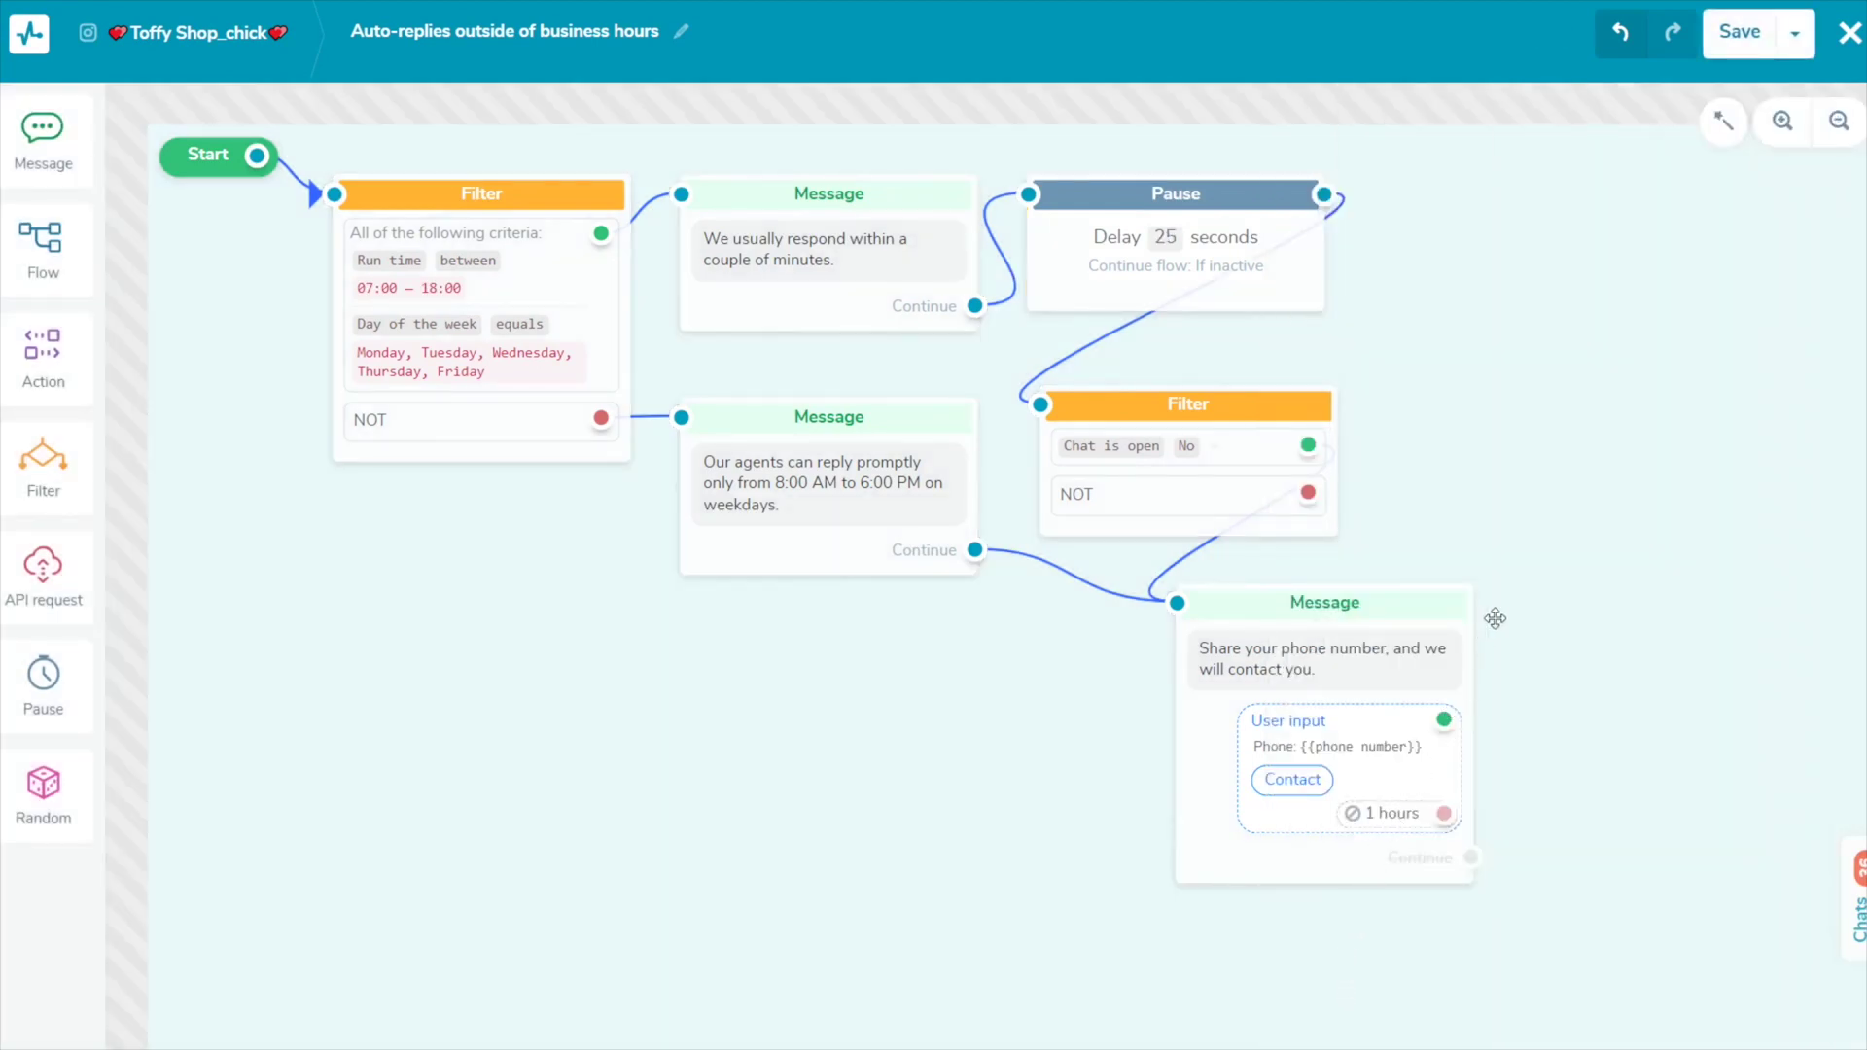
Step: Use 'Save and exit' from the Save dropdown
left_click(1798, 41)
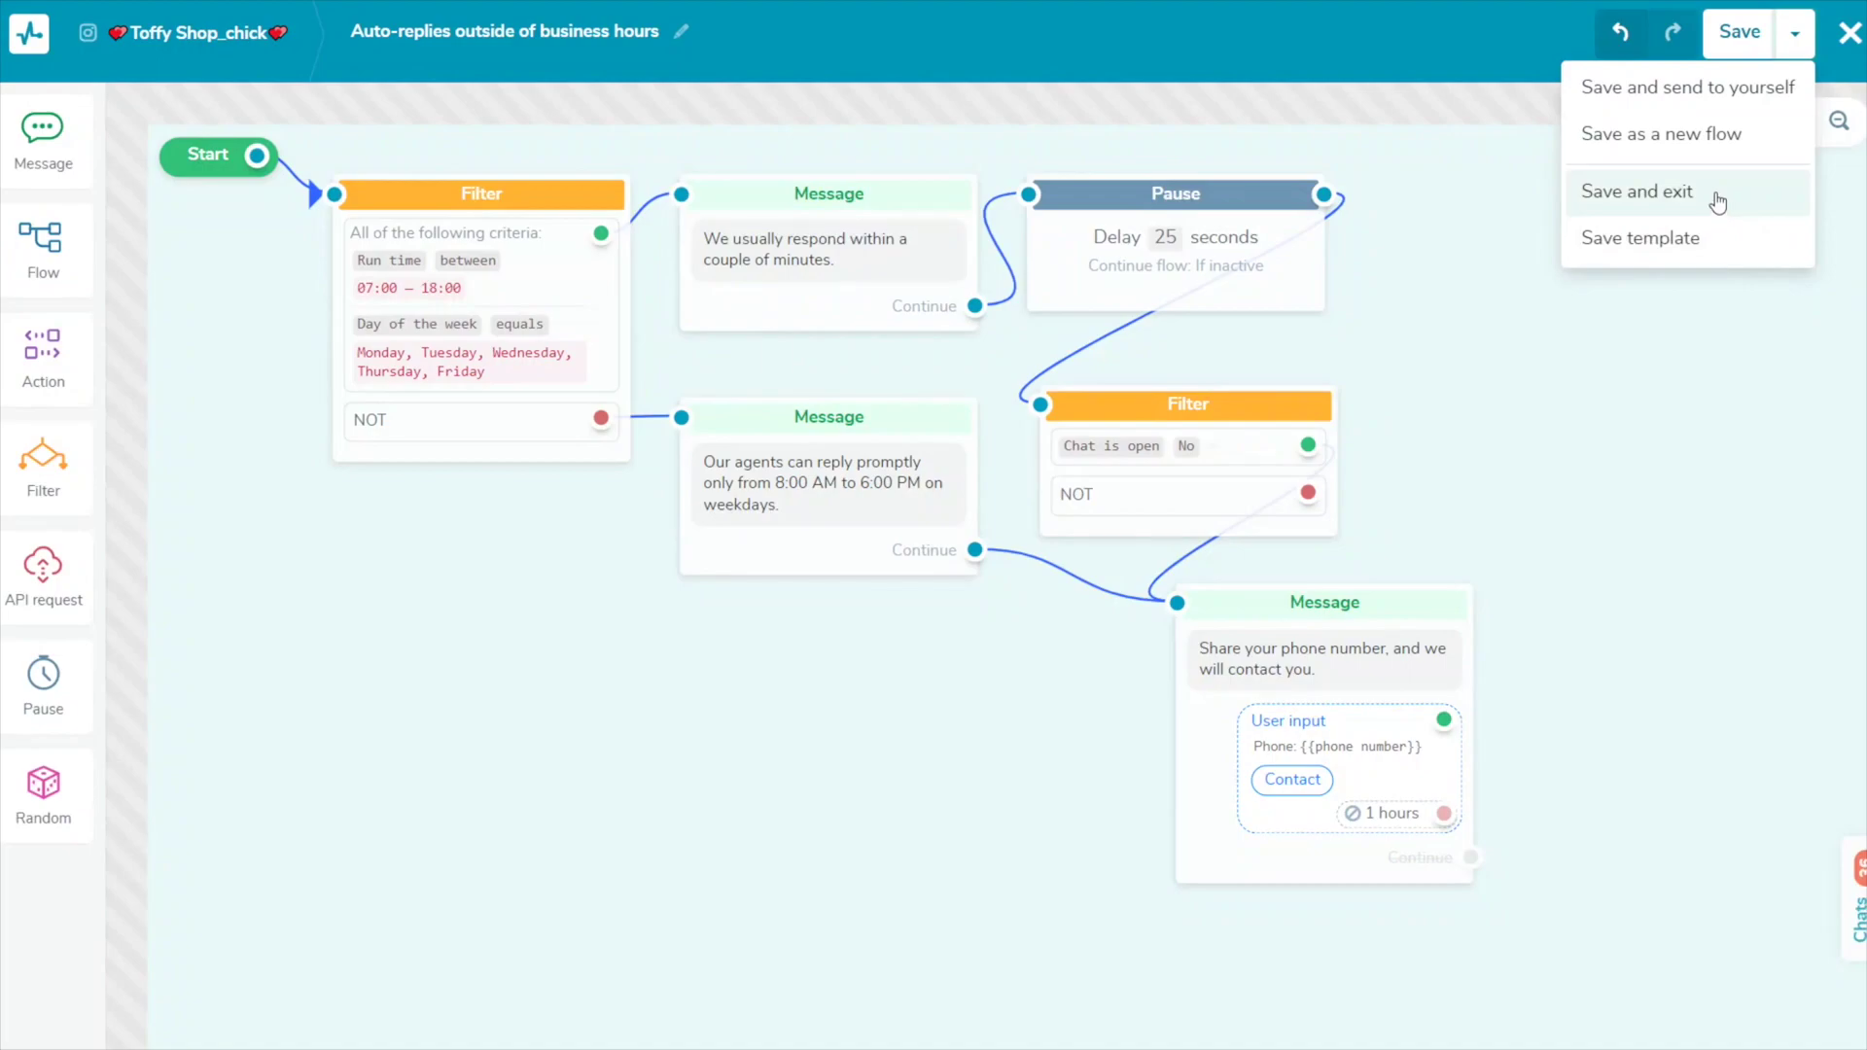
left_click(1636, 191)
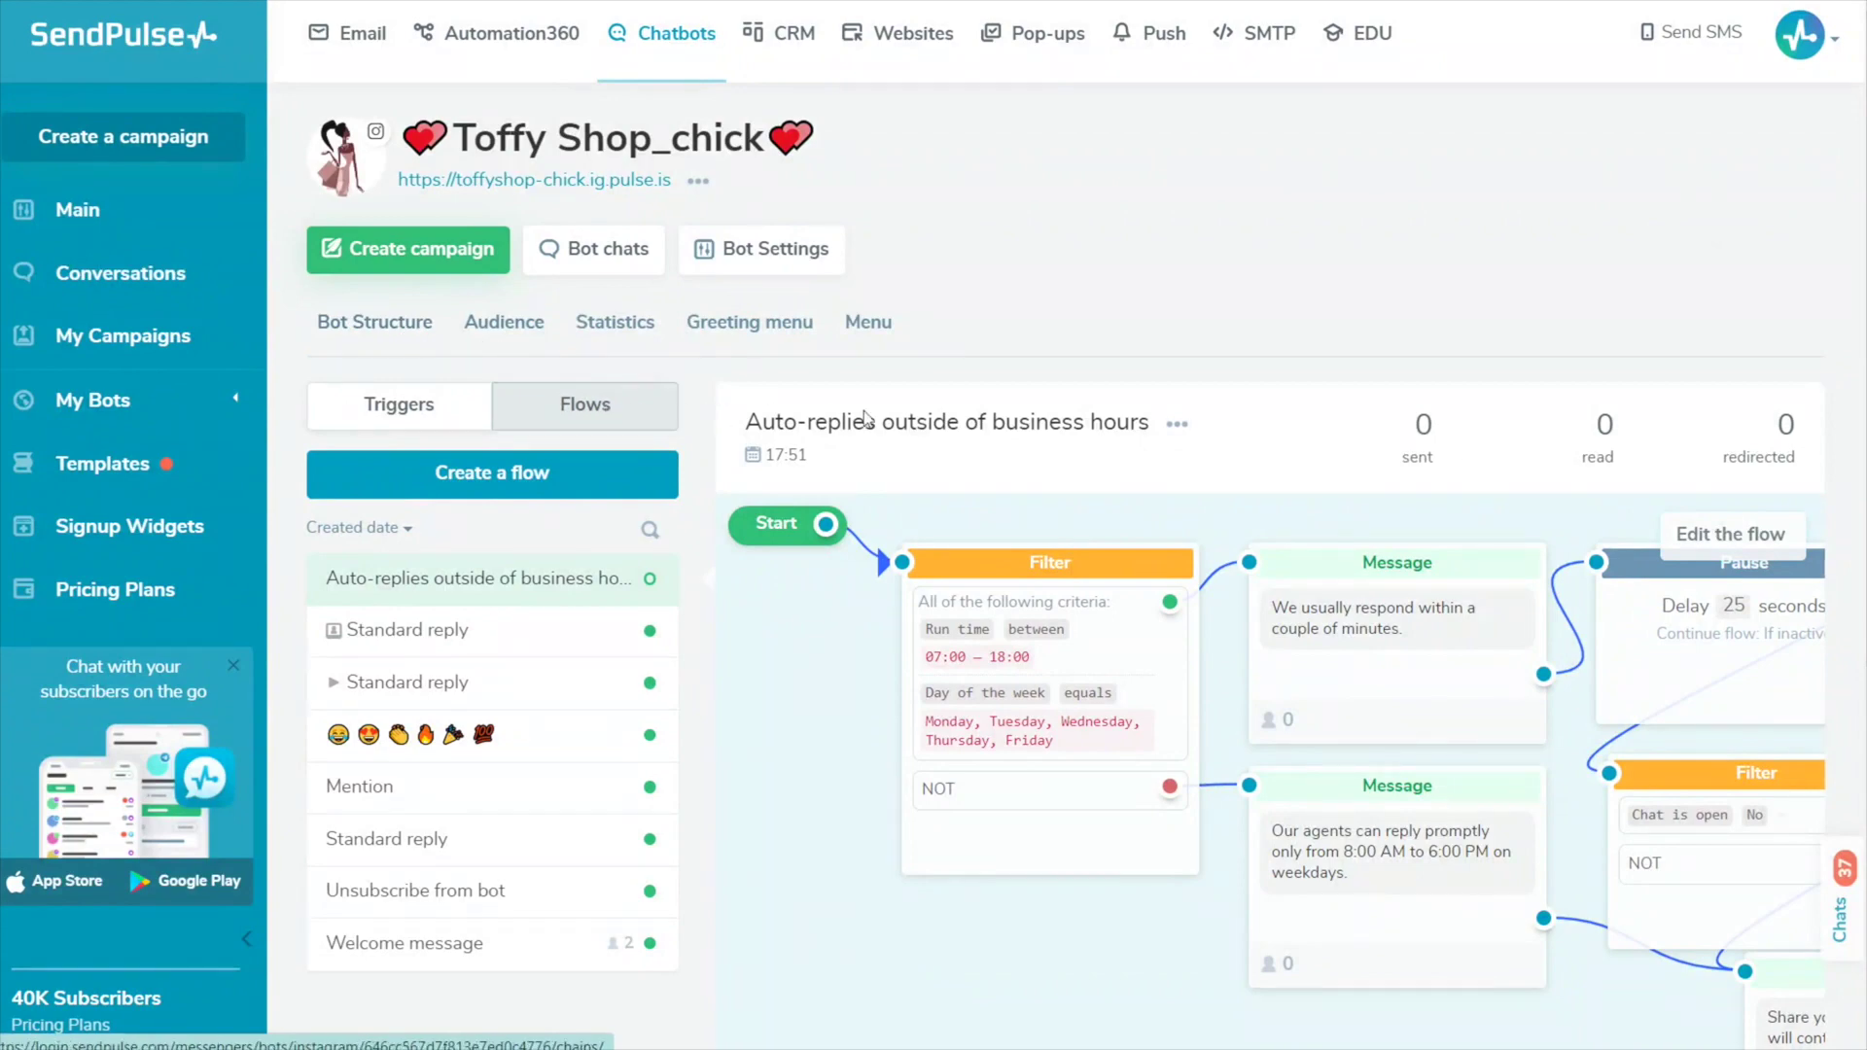
Step: Open the flow's options menu and show the Triggers list
left_click(1178, 426)
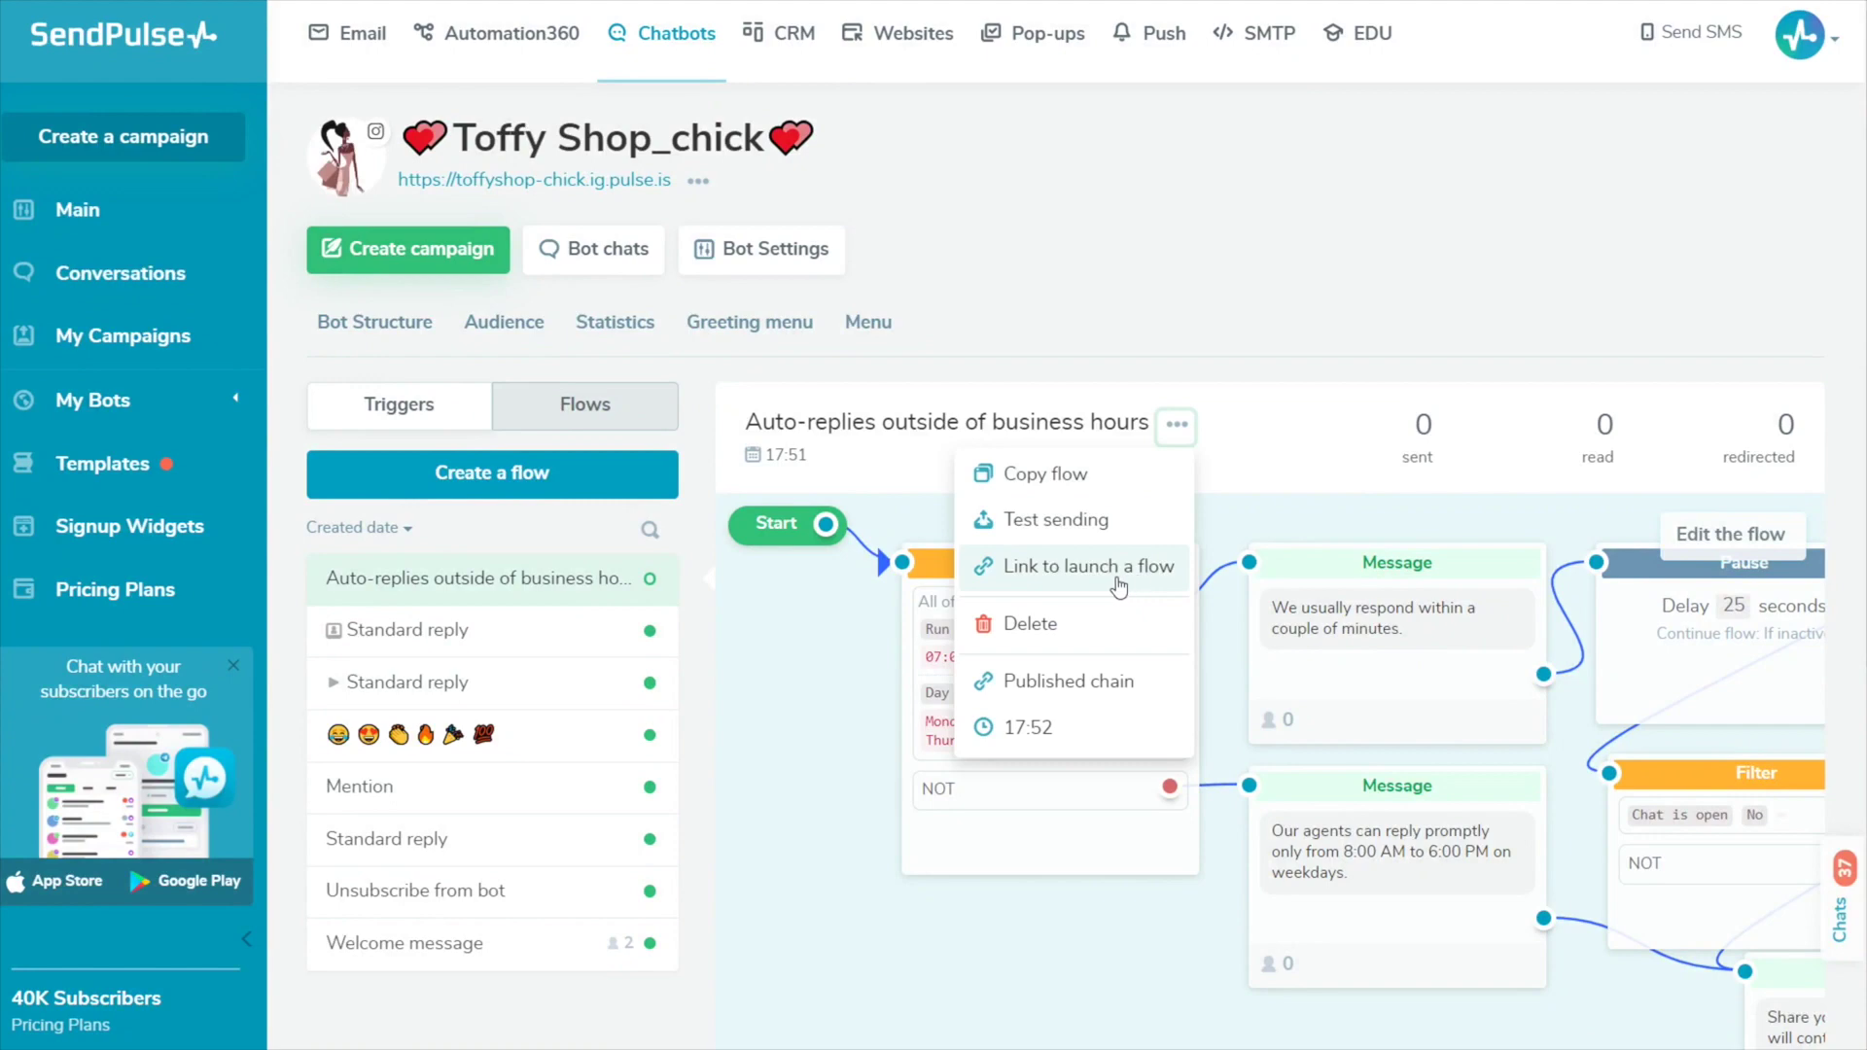
left_click(399, 404)
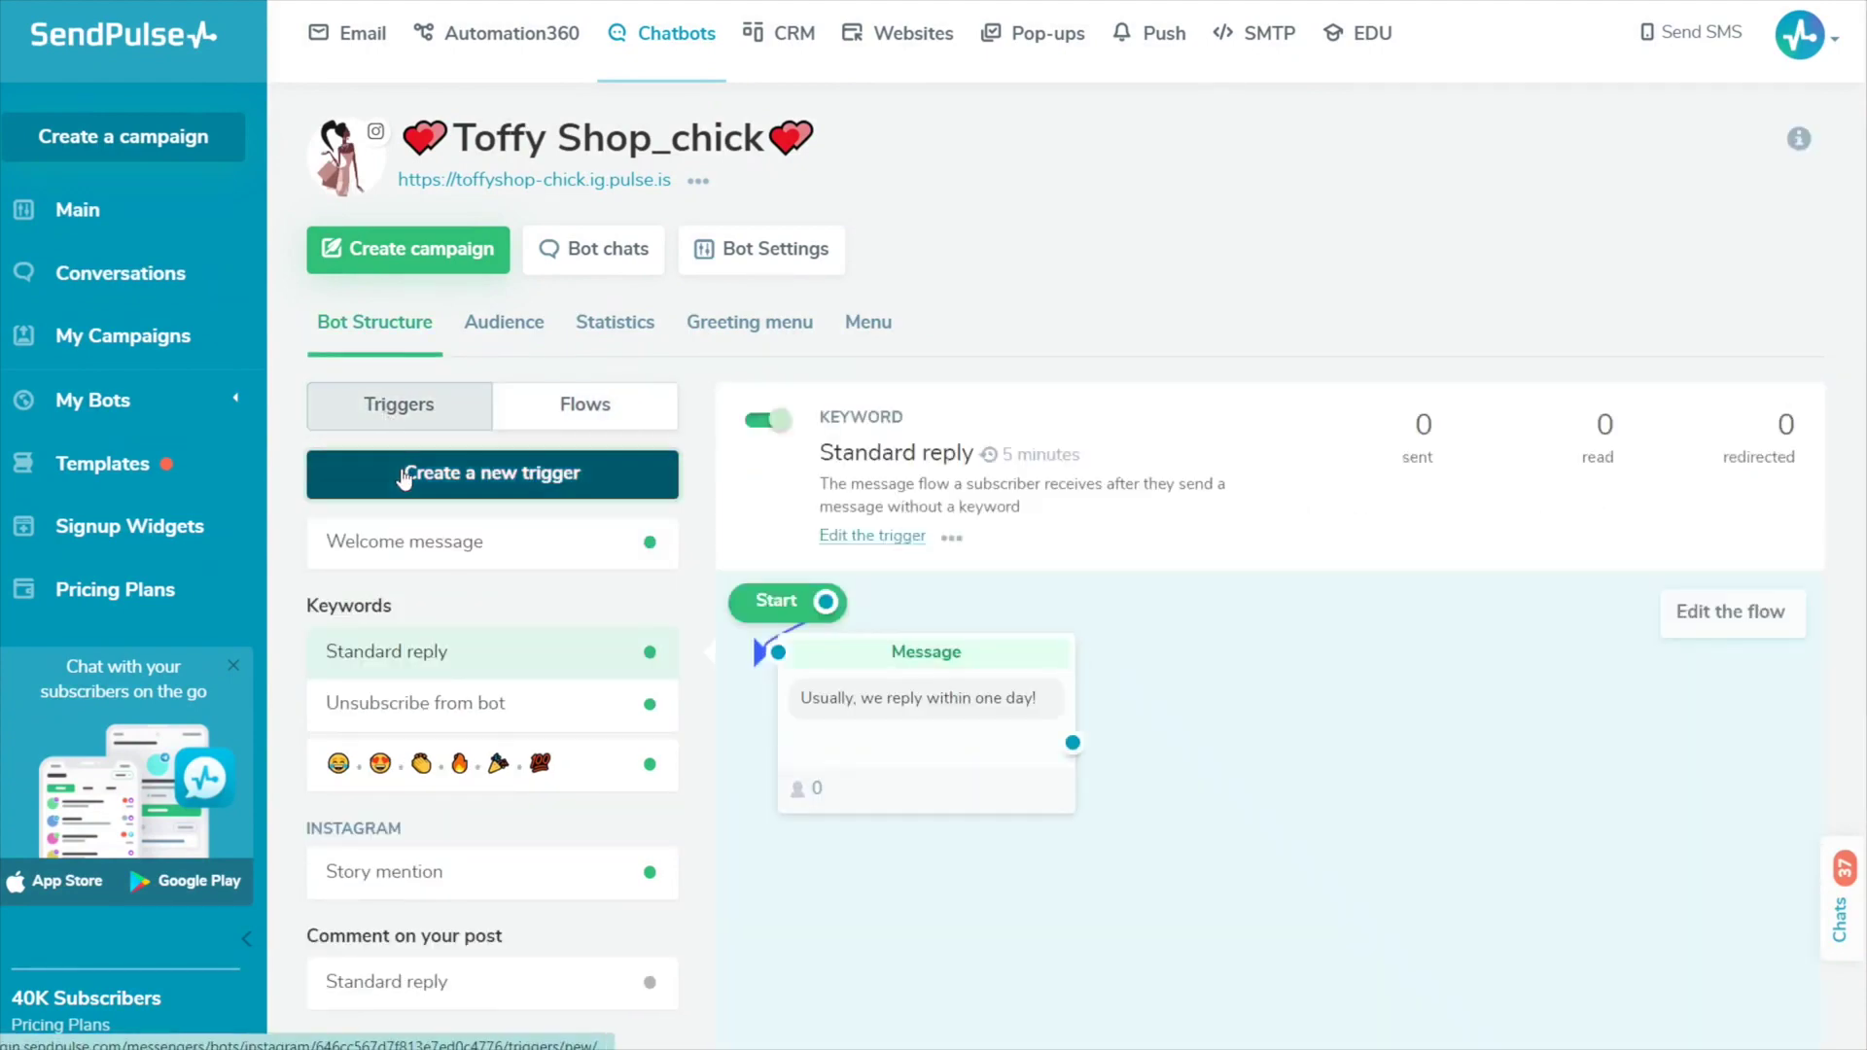
Step: Create a Contains 'non-working hours' trigger with 5-hour throttling, bound to the auto-replies flow
left_click(492, 473)
scroll(1495, 573, "down", 3)
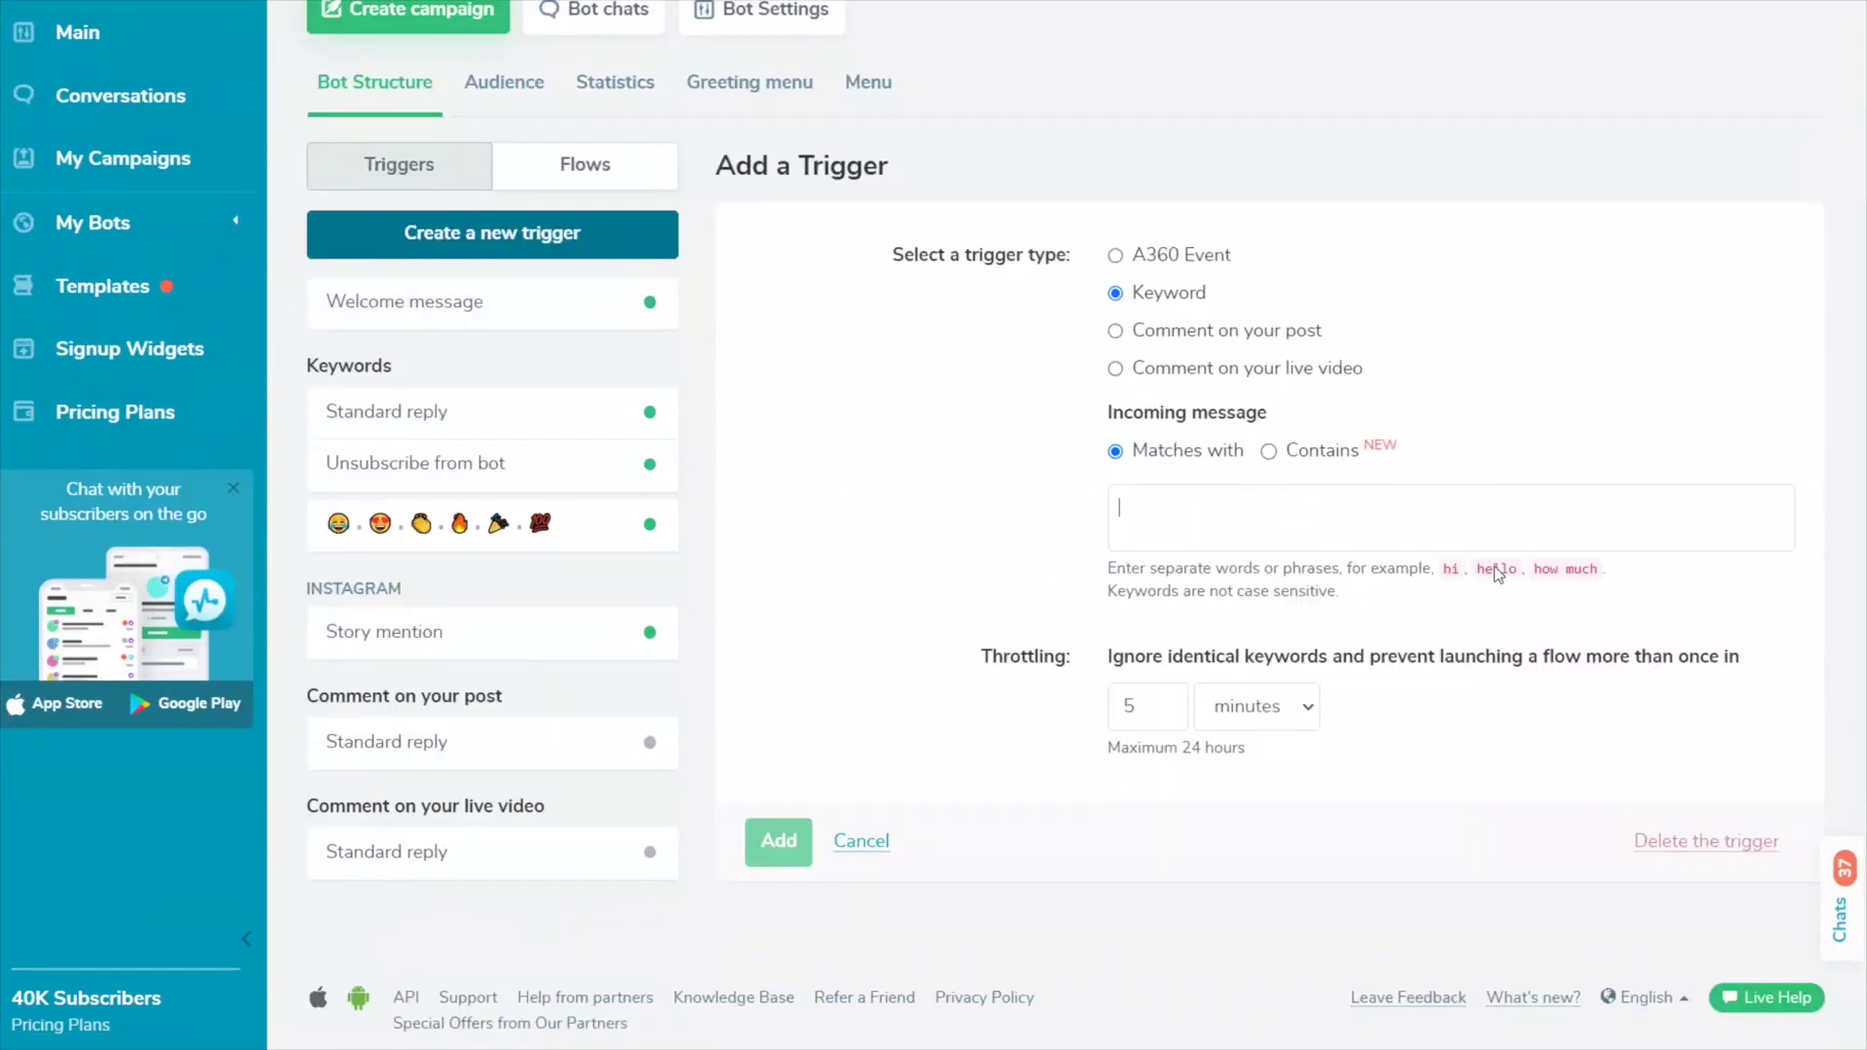
left_click(1267, 452)
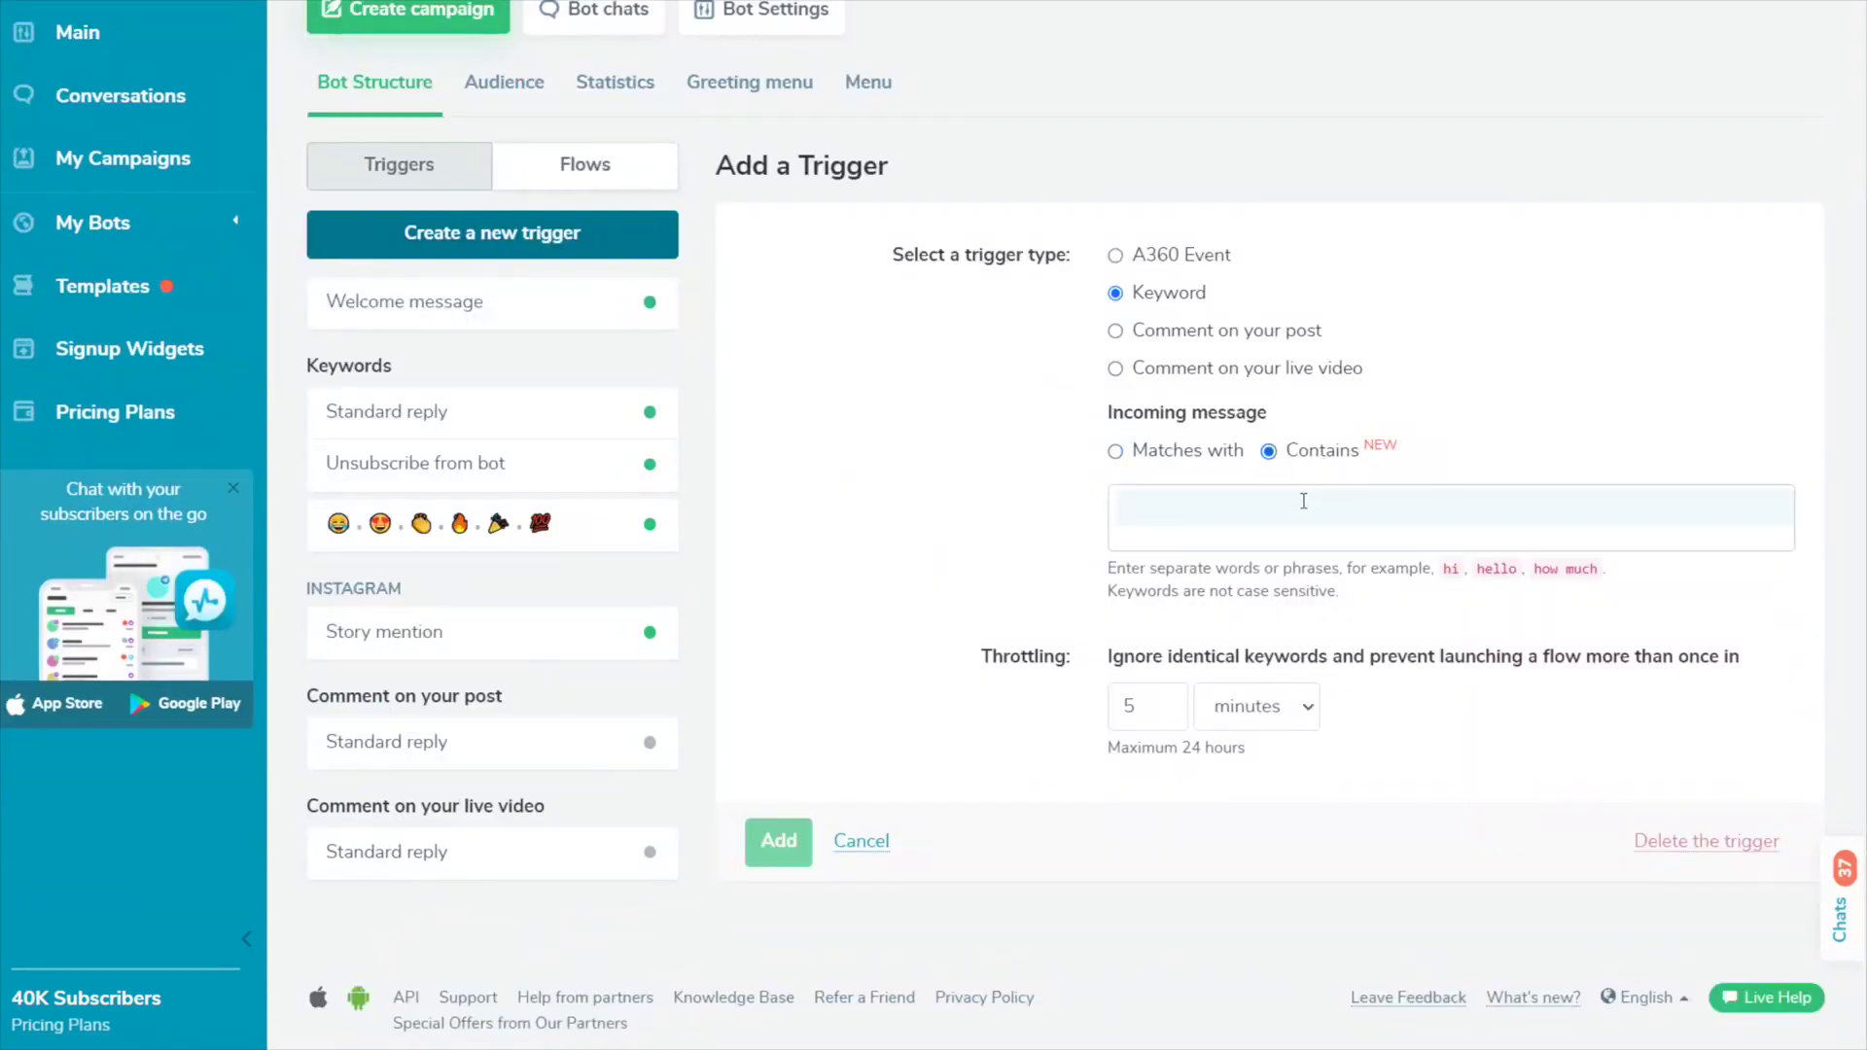
left_click(1305, 506)
type("non-working hours")
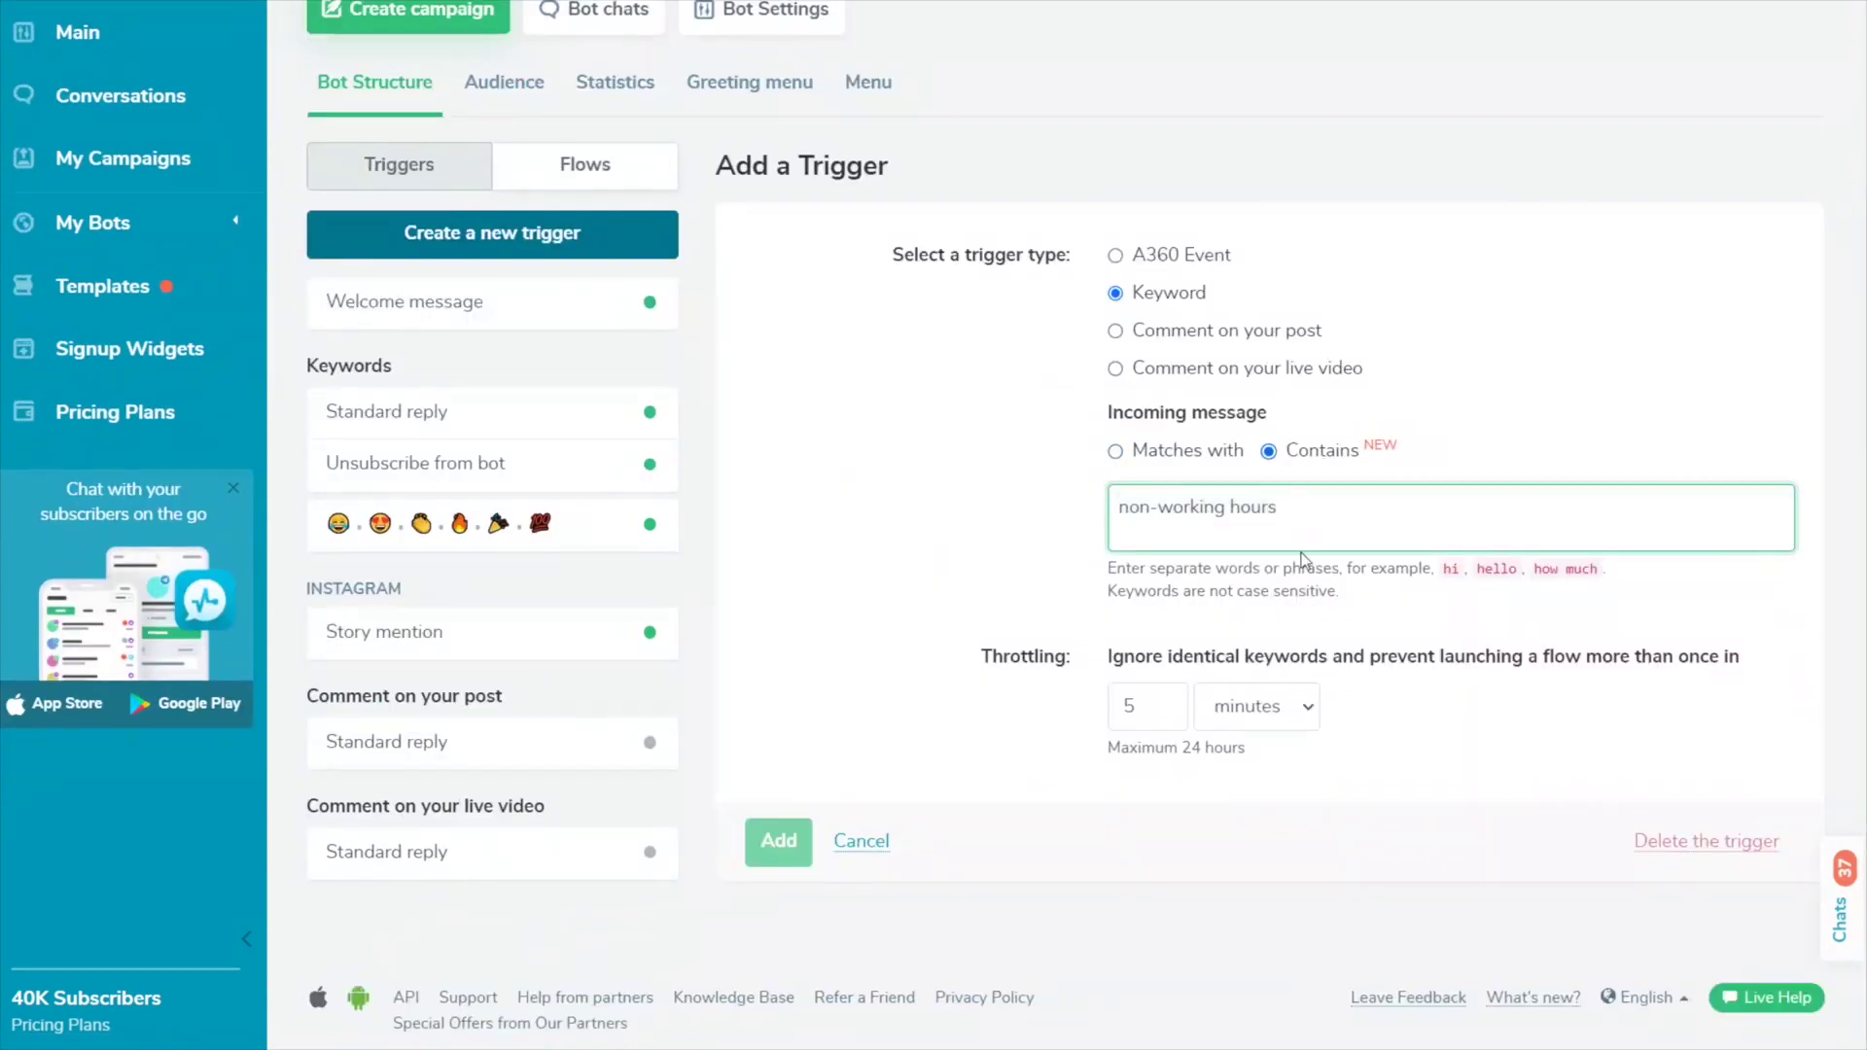
left_click(1302, 705)
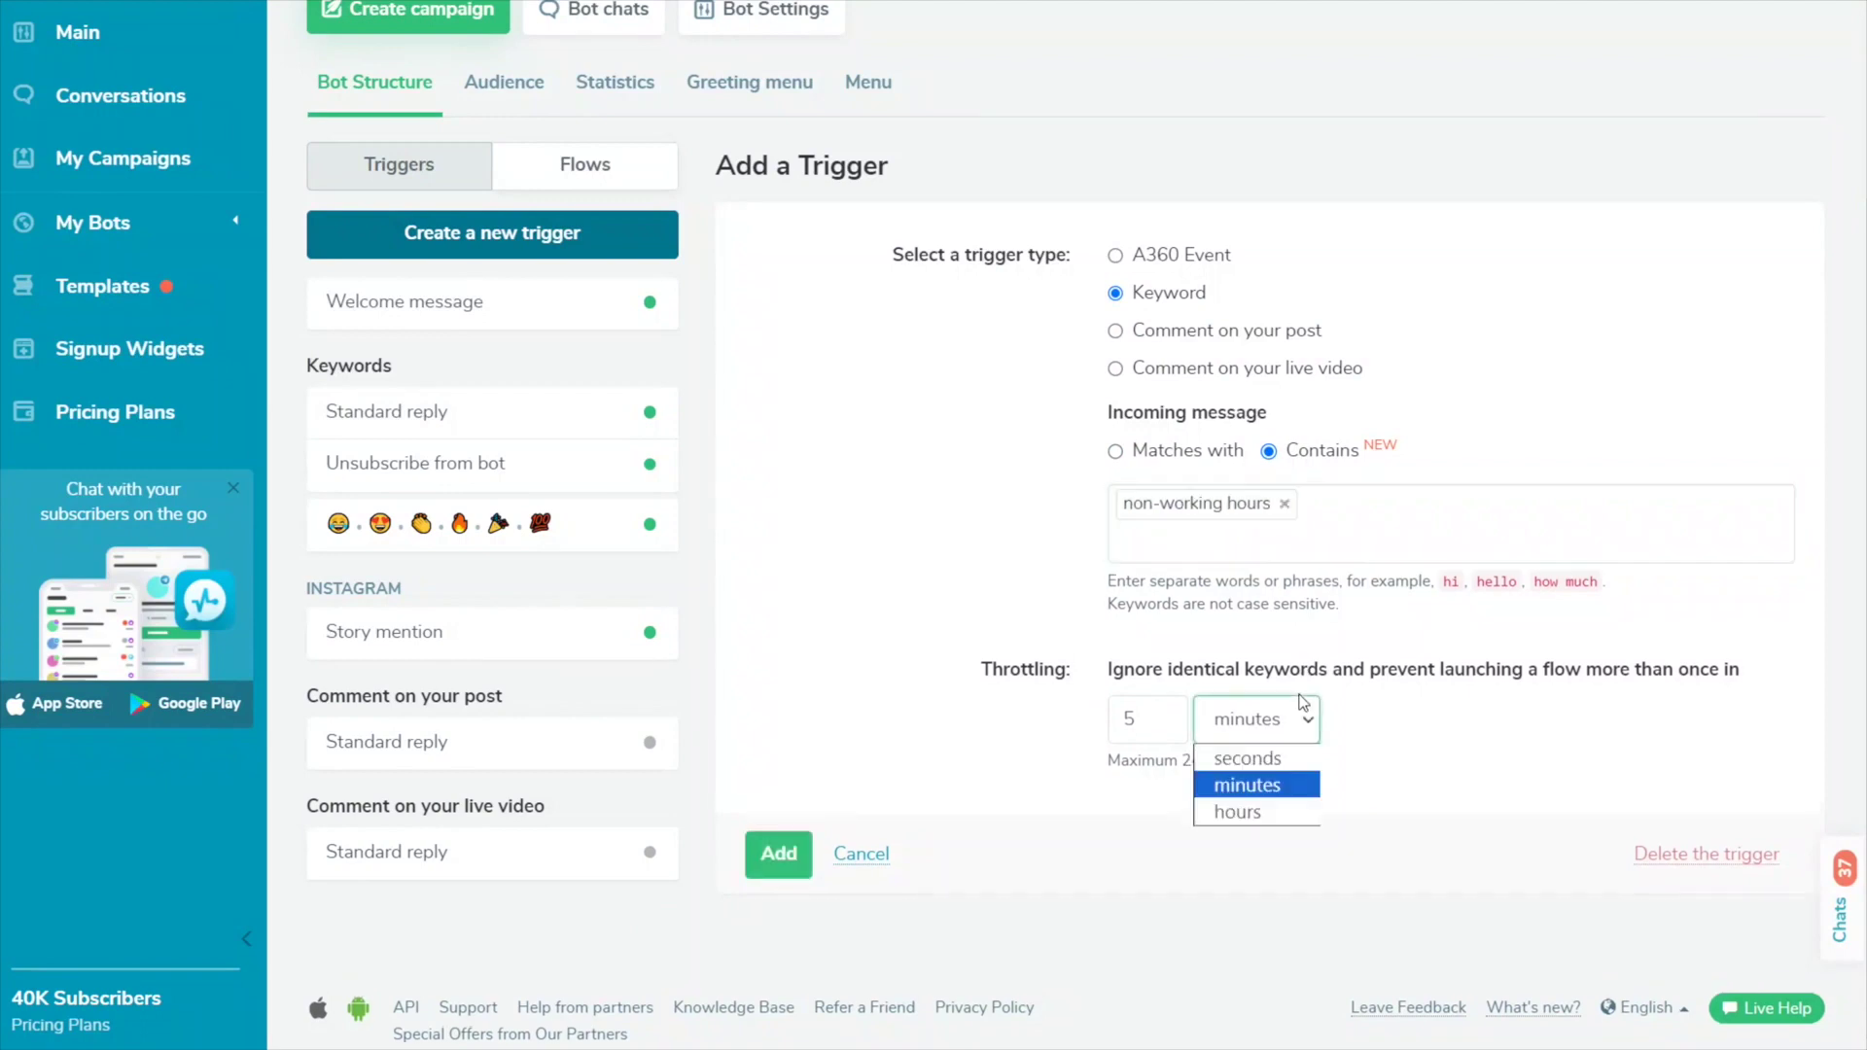
left_click(1290, 811)
left_click(780, 853)
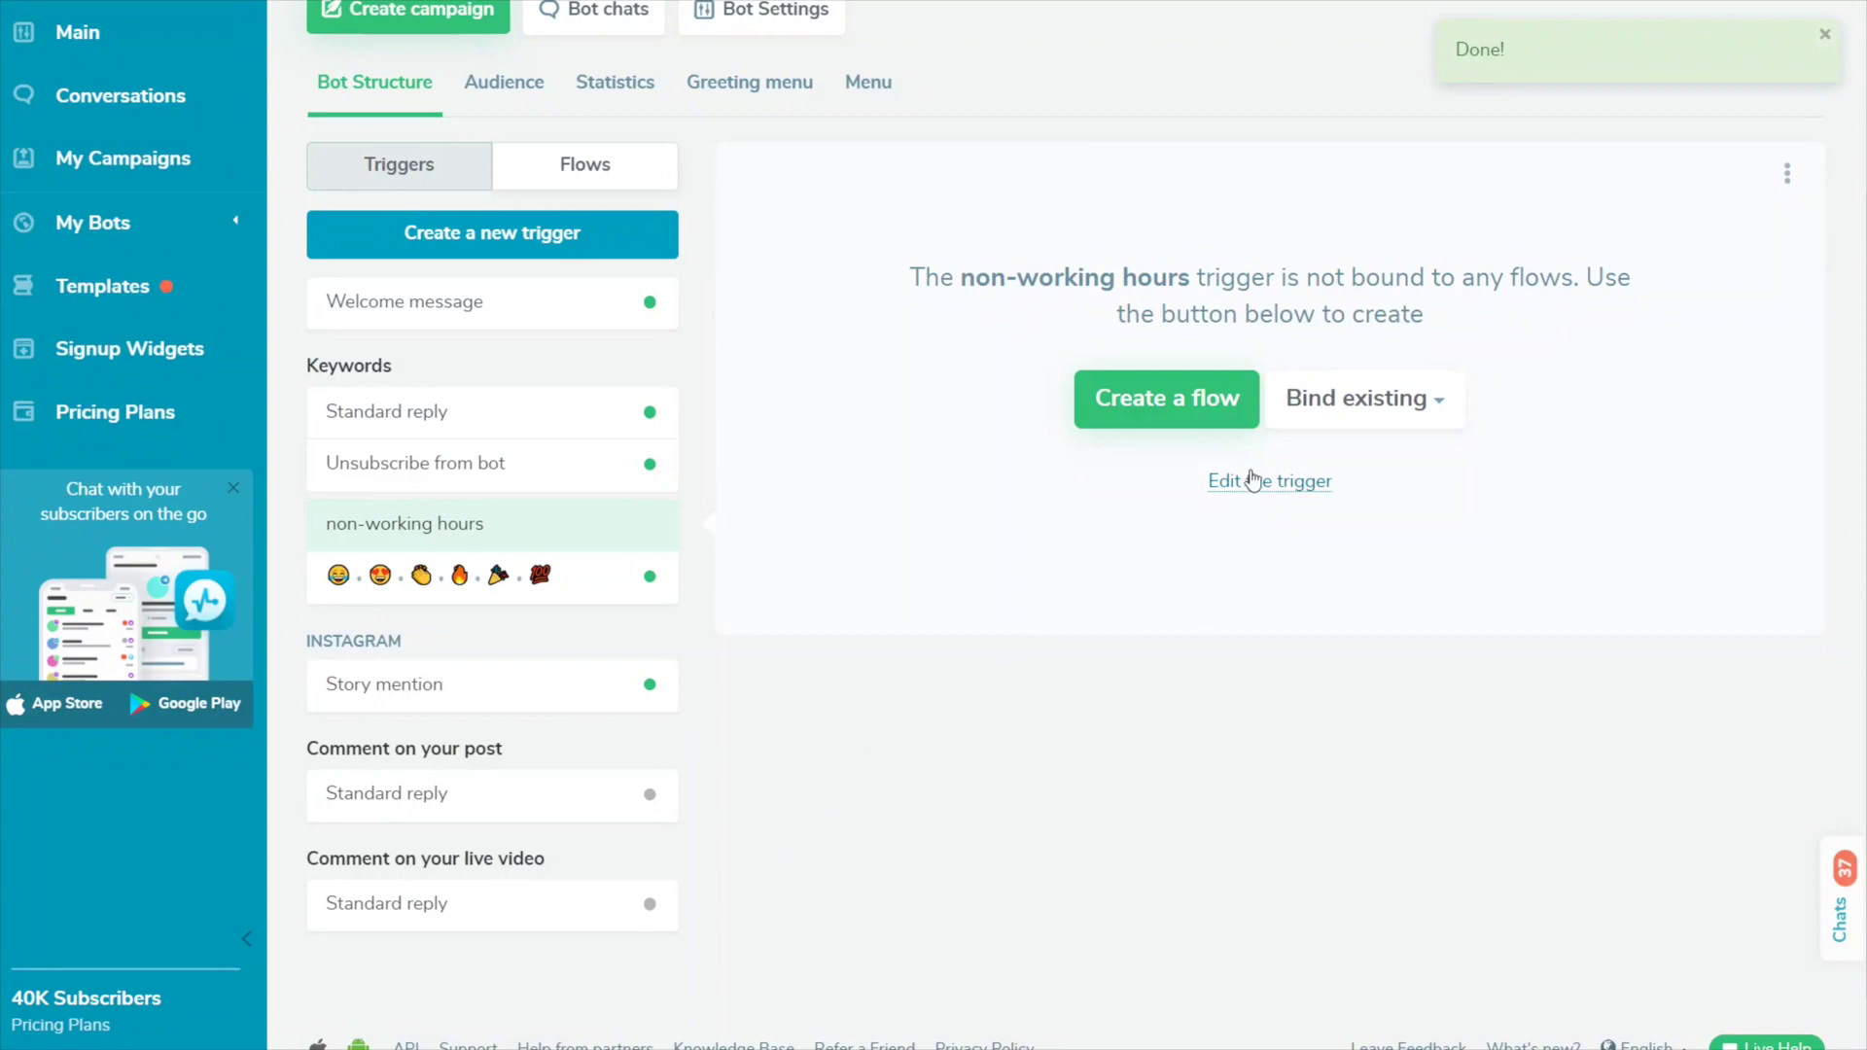
left_click(1353, 398)
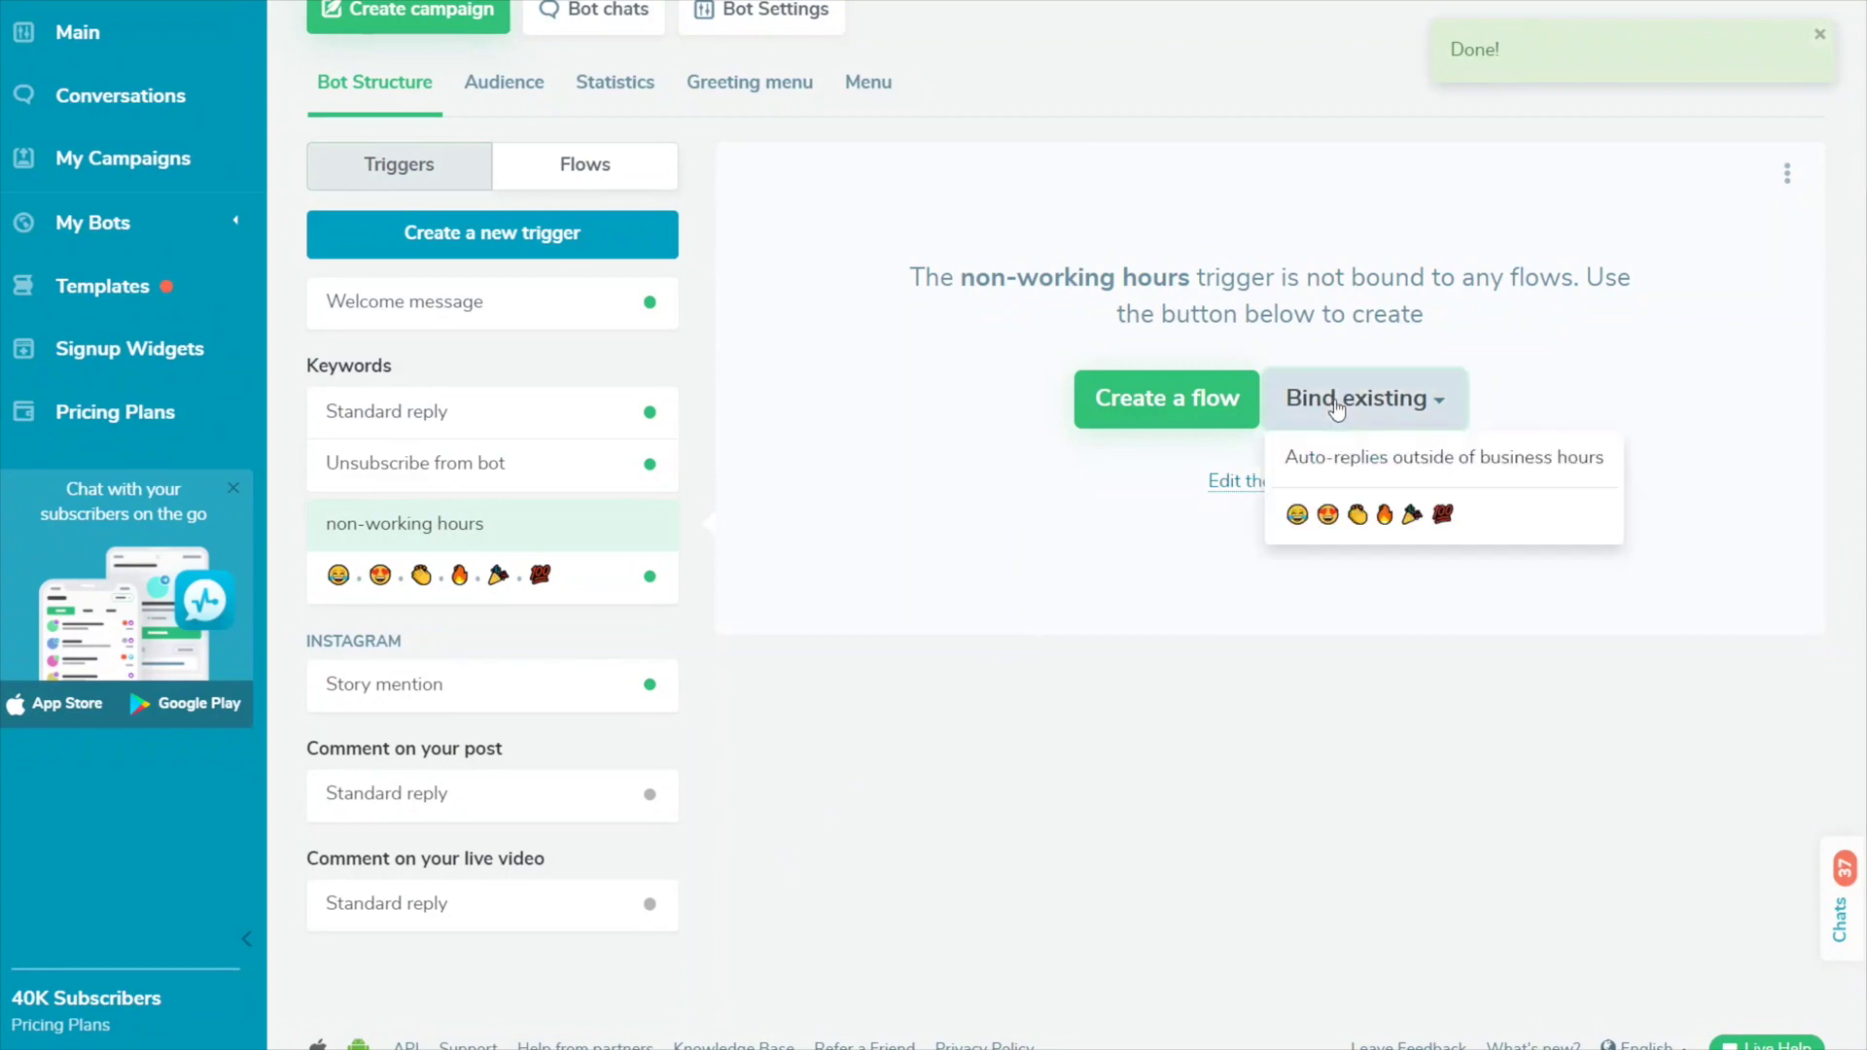
left_click(1338, 456)
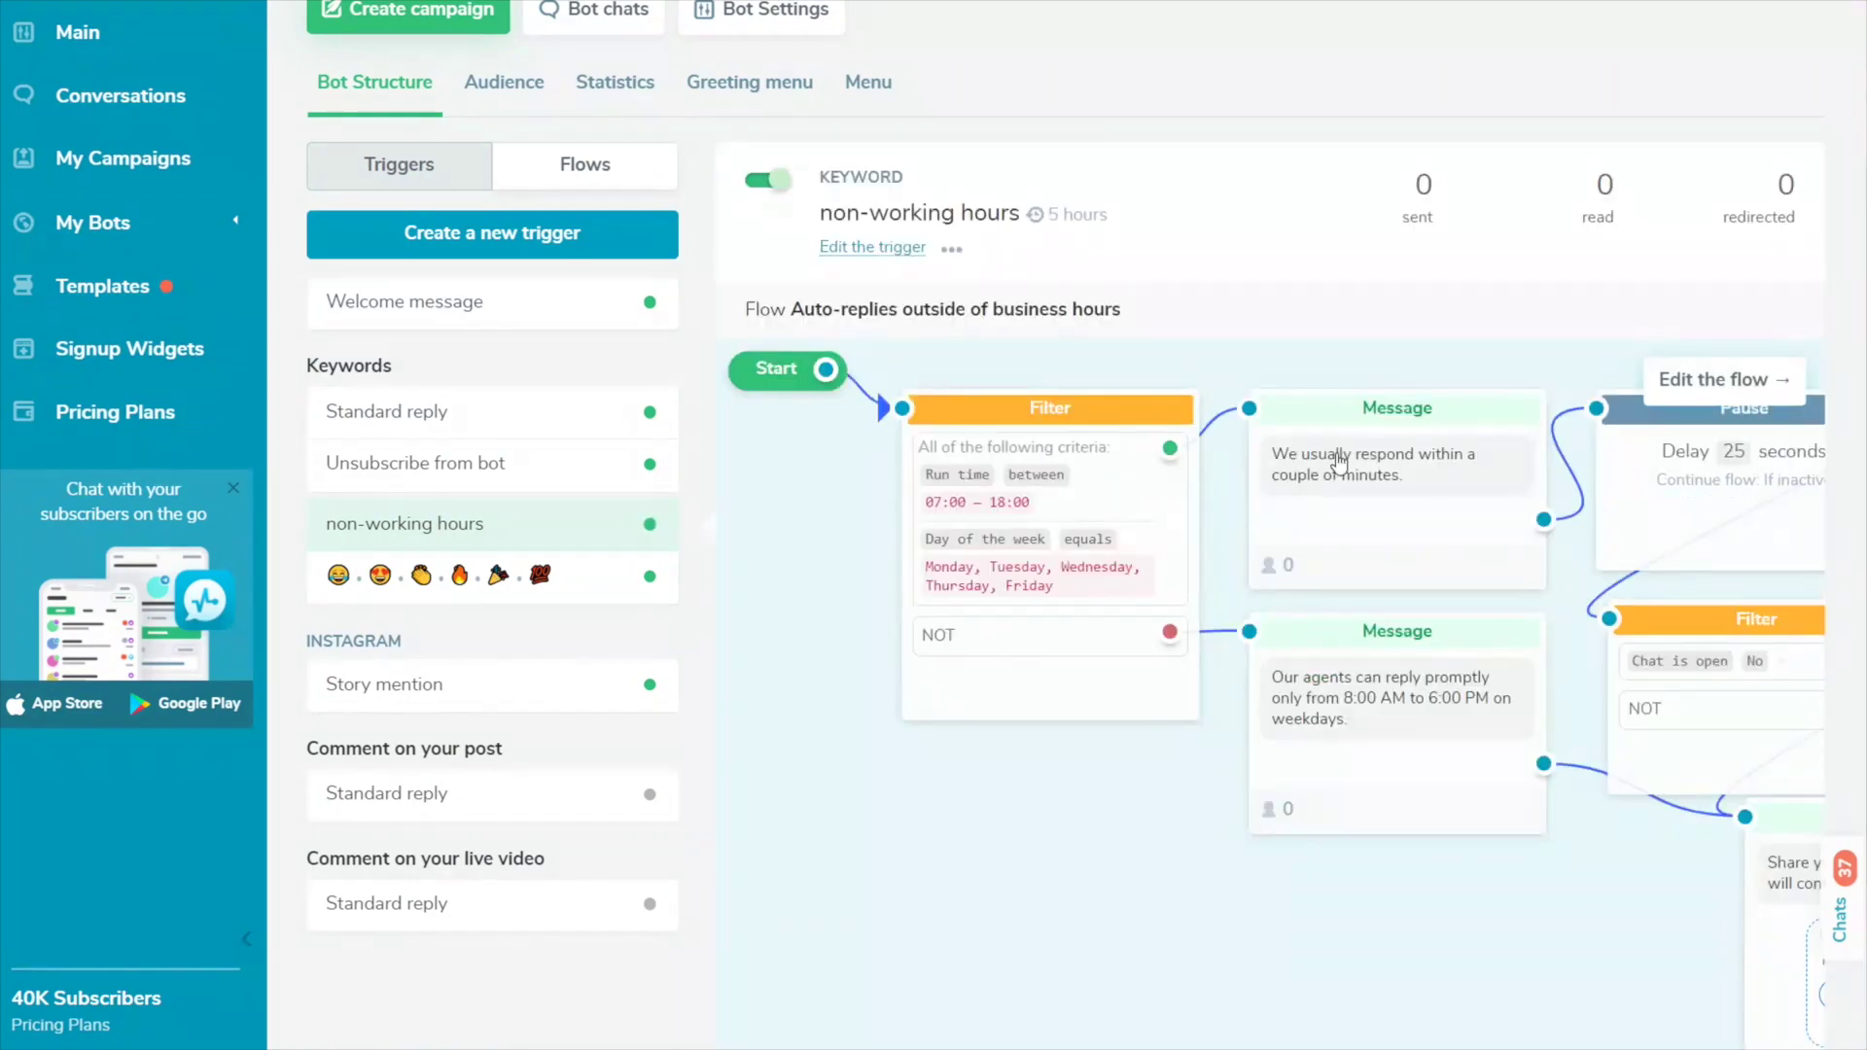